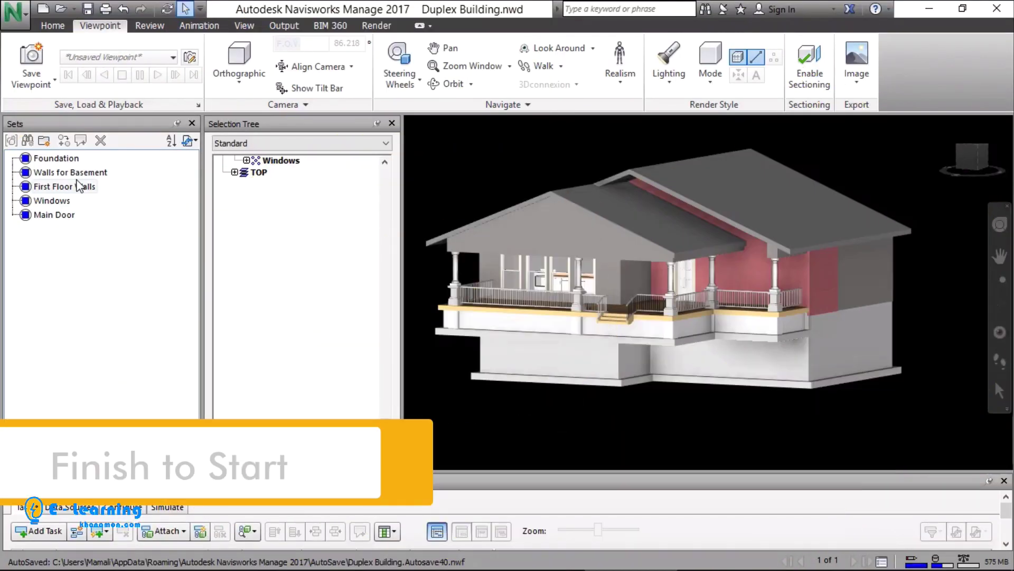
Step: Hide the First Floor Walls set, orbit to look inside the house, then undo to restore the walls
left_click(78, 186)
left_click(58, 201)
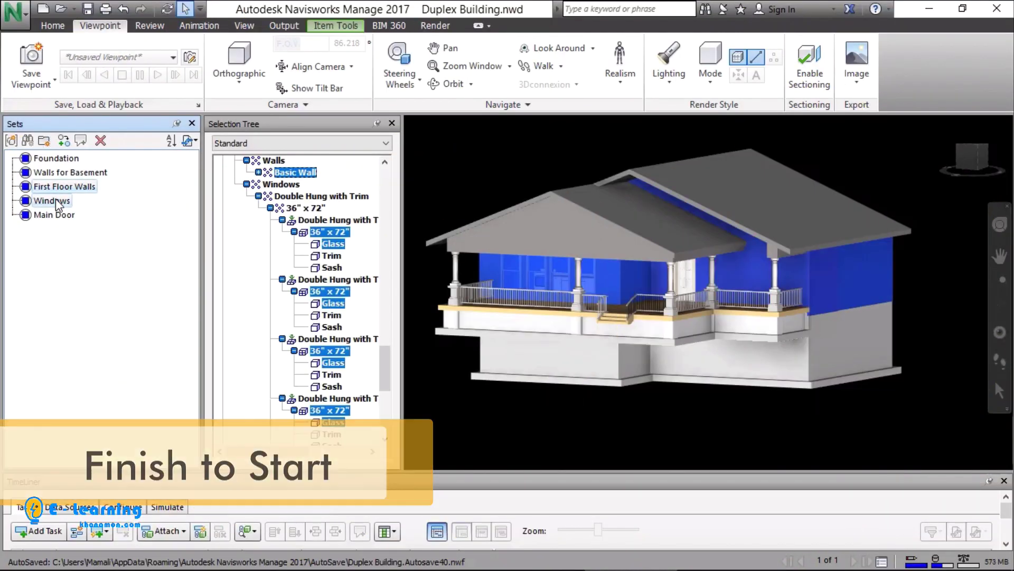
right_click(57, 189)
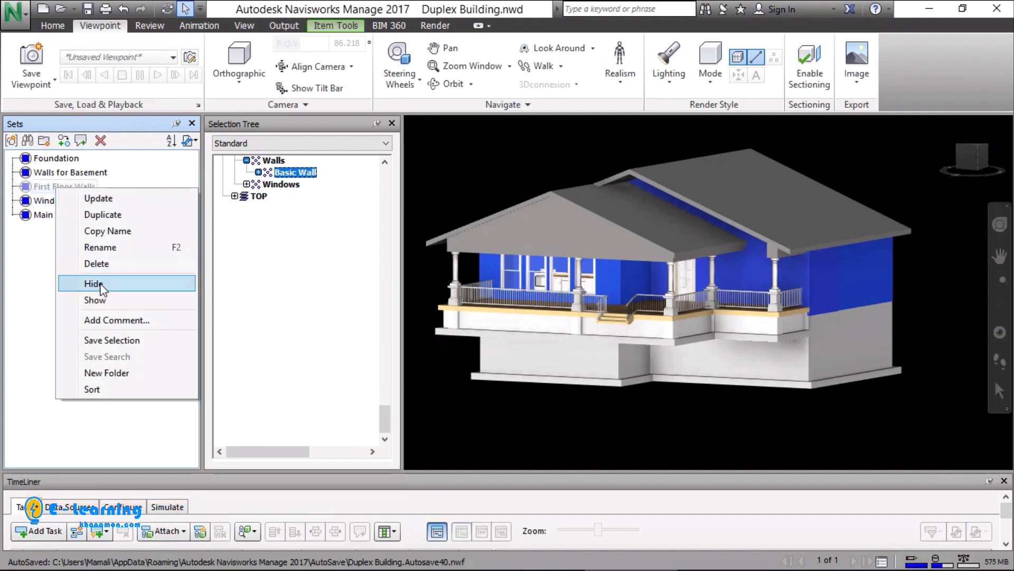
left_click(98, 283)
left_click_drag(731, 288, 653, 284)
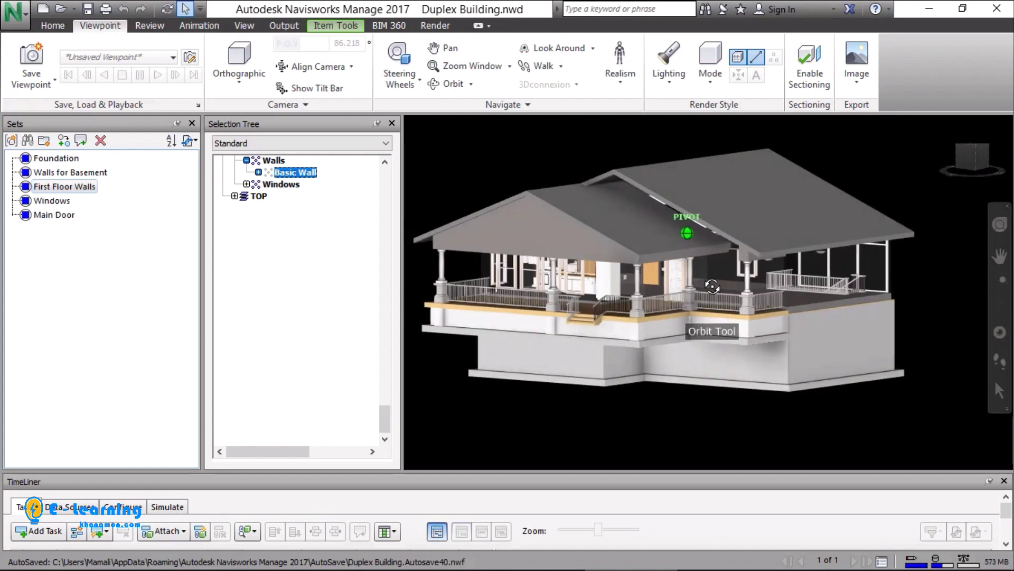
key("ctrl+z")
key("ctrl+z")
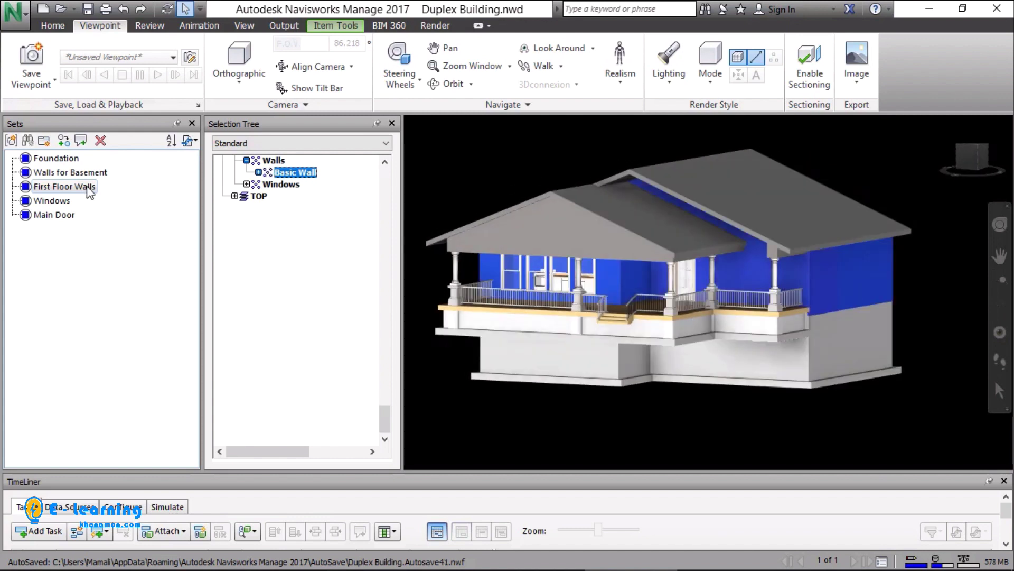
Step: Clear the selection, then select the Windows and First Floor Walls sets together
left_click(735, 417)
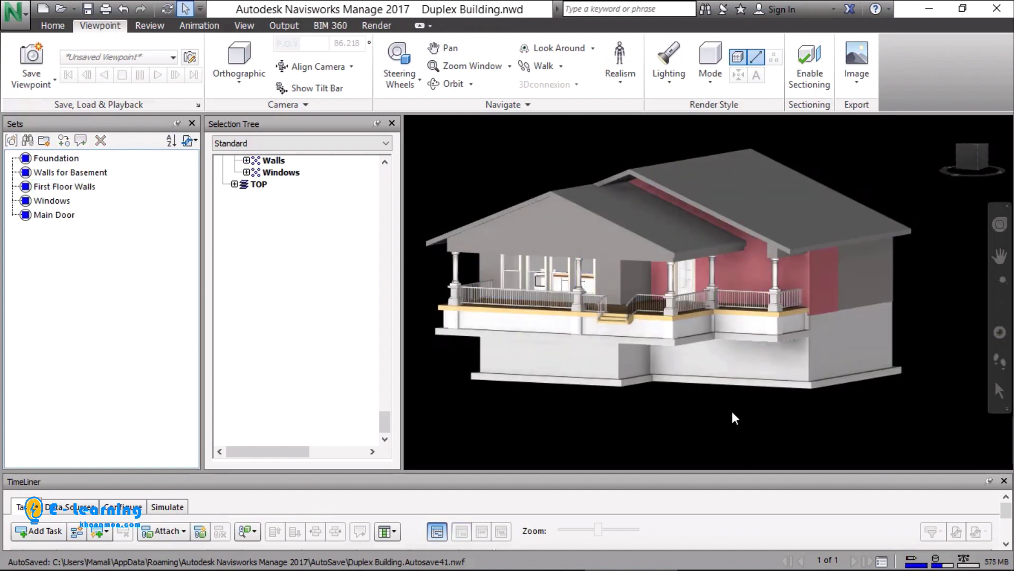
left_click(27, 207)
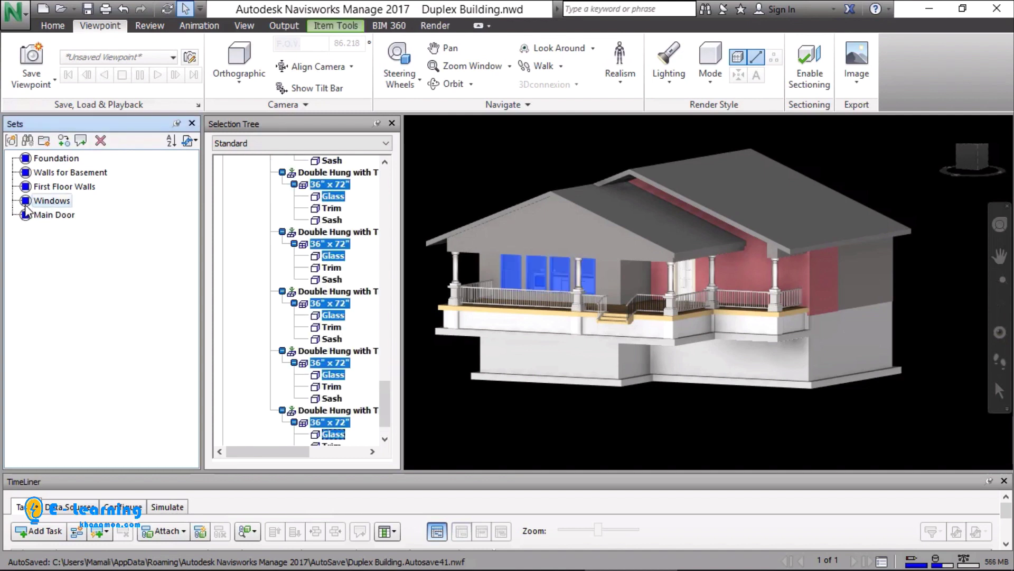
left_click(50, 186, "ctrl")
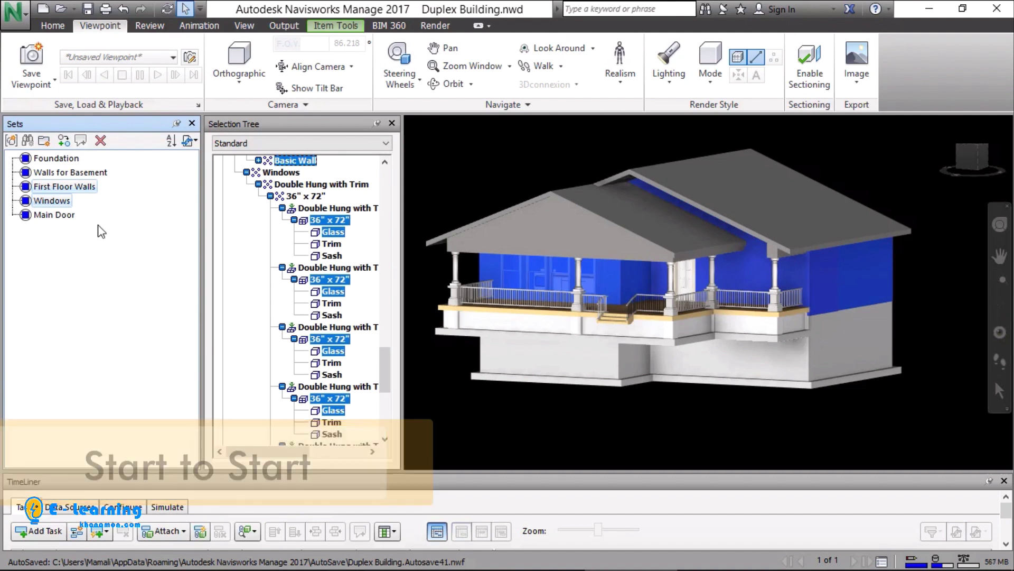
Step: Highlight the Main Door set, briefly add and remove Windows, then select the Railings
left_click(44, 215)
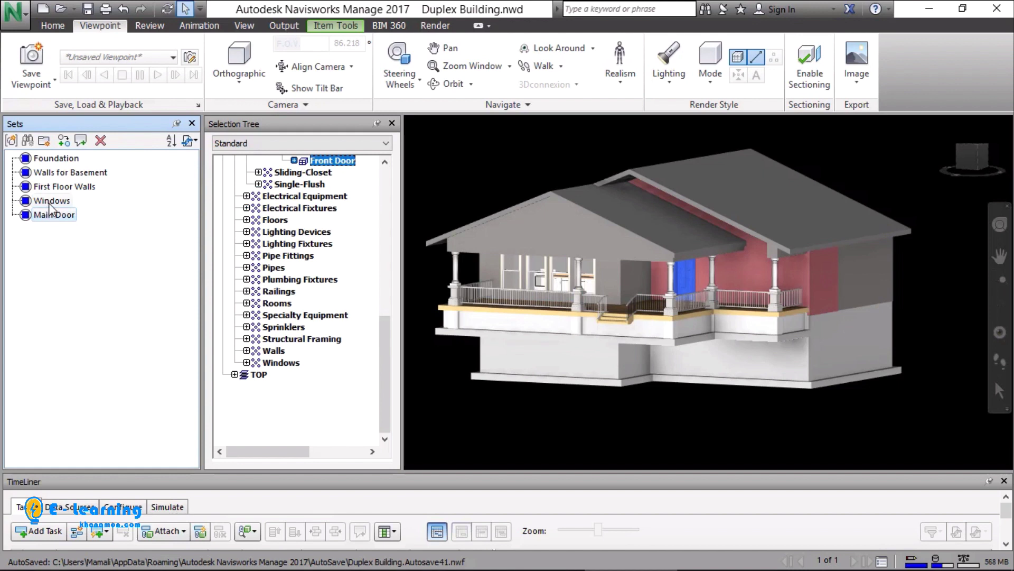
left_click(49, 203, "ctrl")
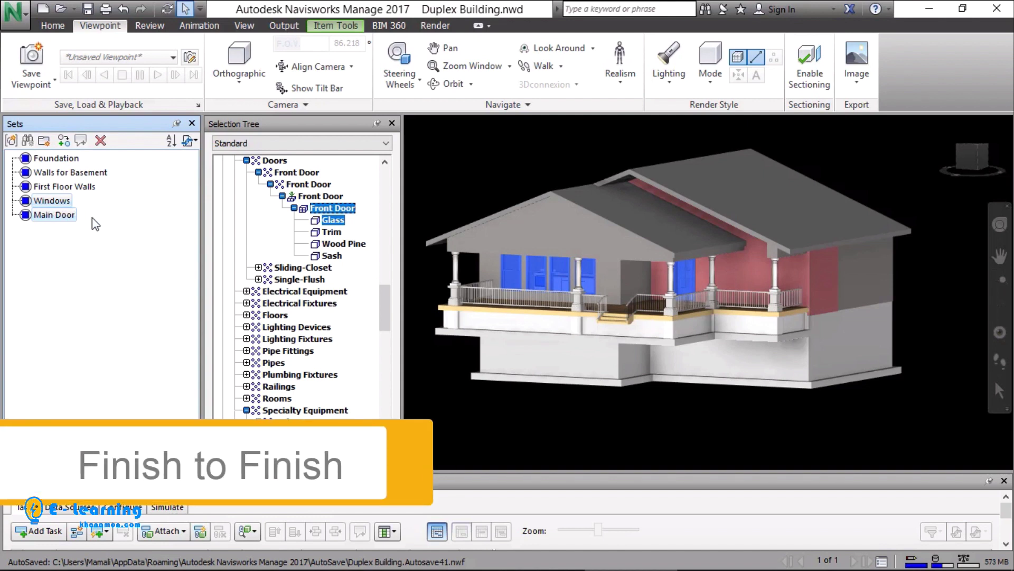
left_click(51, 203, "ctrl")
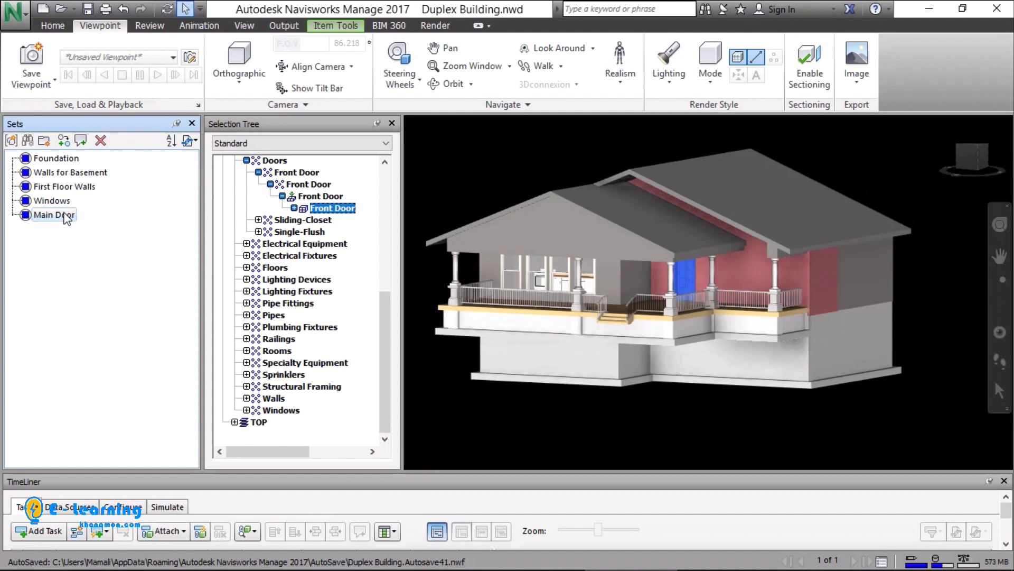
left_click(267, 339)
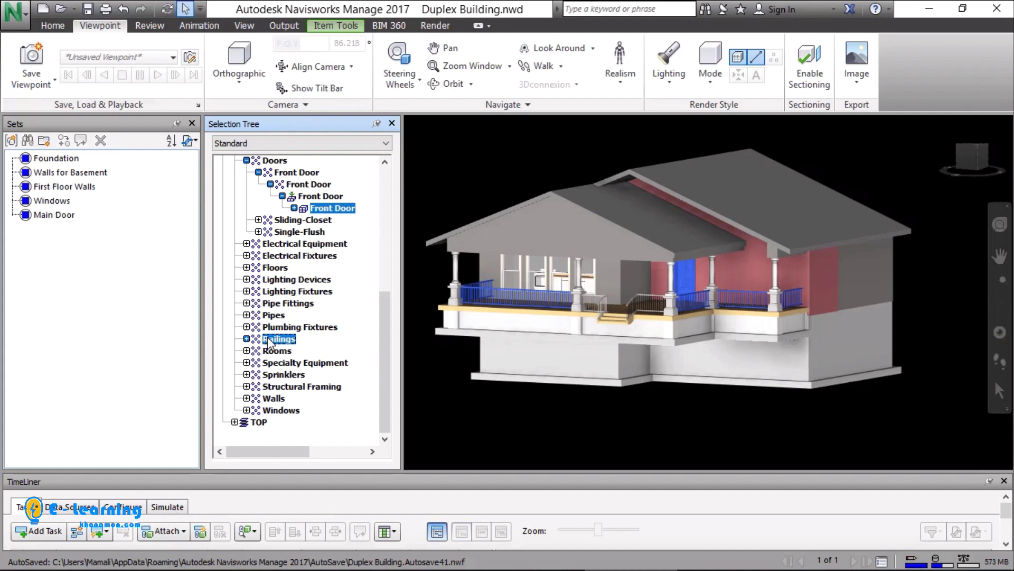
Step: Select the Windows set and add the First Floor Walls set to the selection
left_click(51, 201)
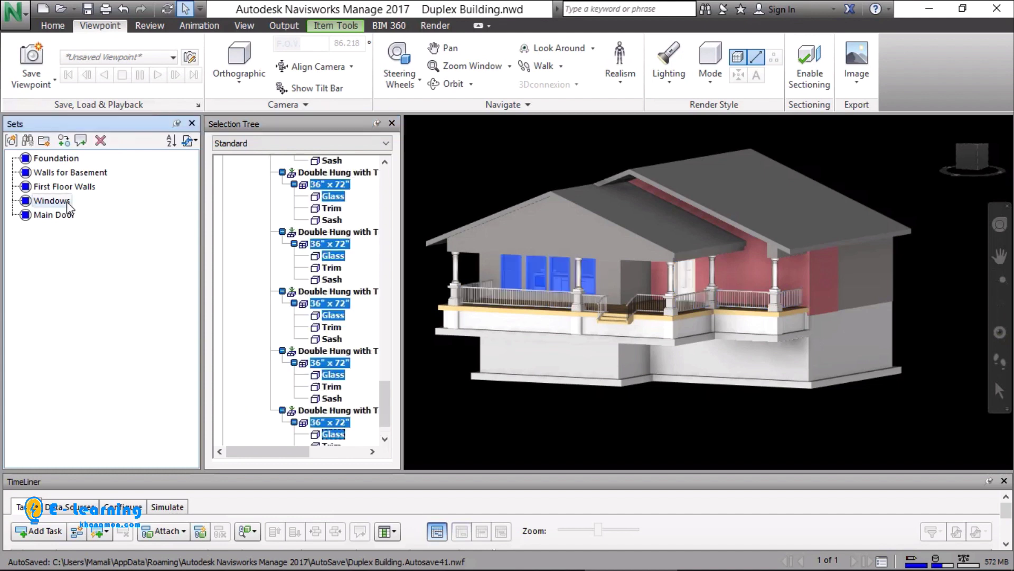
left_click(66, 188, "ctrl")
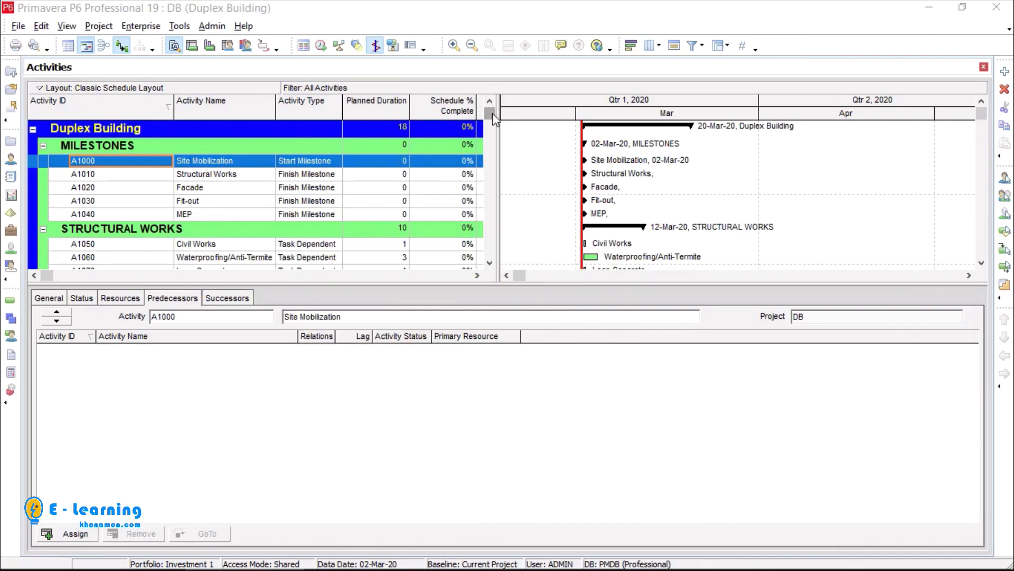
Step: Insert a new activity named Demobilization directly below MEP
mouse_move(494, 119)
left_mouse_down()
mouse_move(481, 227)
mouse_move(488, 103)
left_mouse_up()
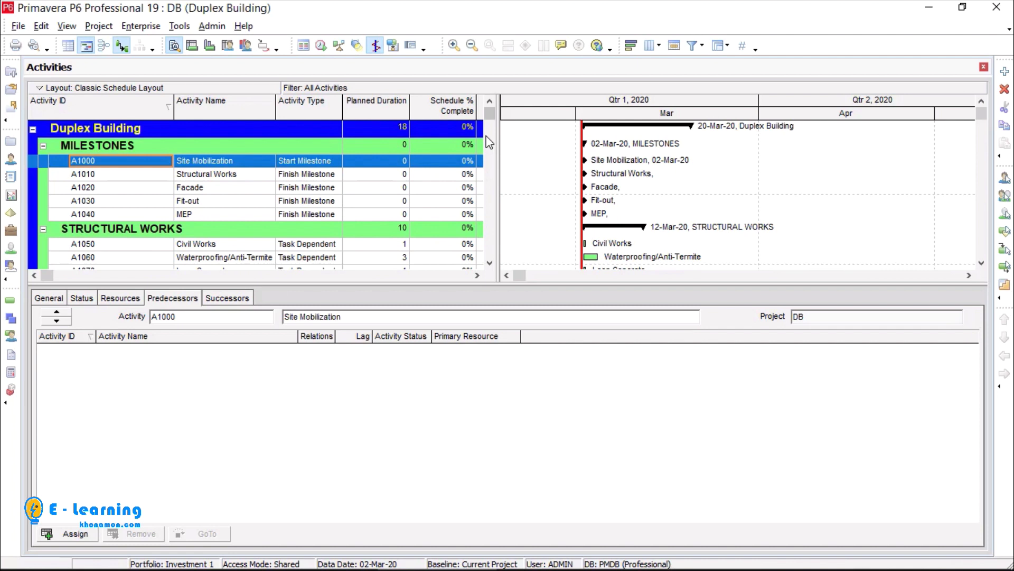
left_click(318, 214)
key("Insert")
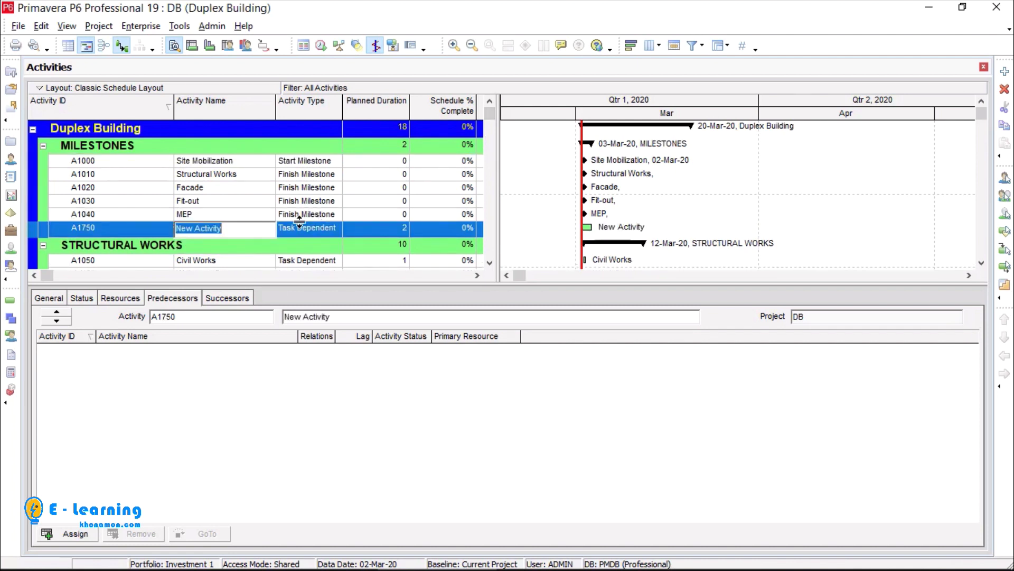
type("Demobilization")
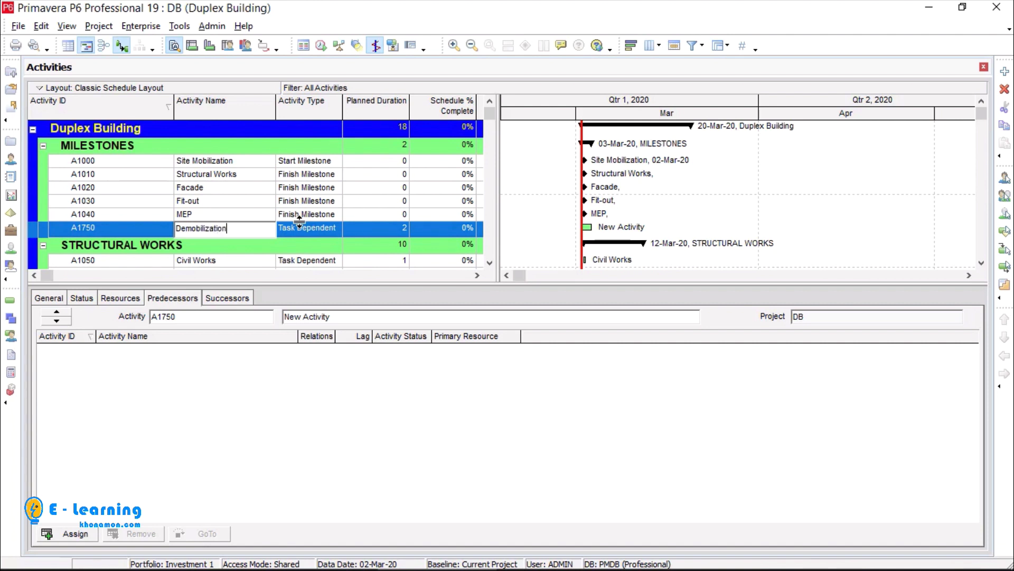
key("Return")
Step: Fill down MEP's Finish Milestone activity type to the Demobilization activity (A1750)
left_click(315, 215)
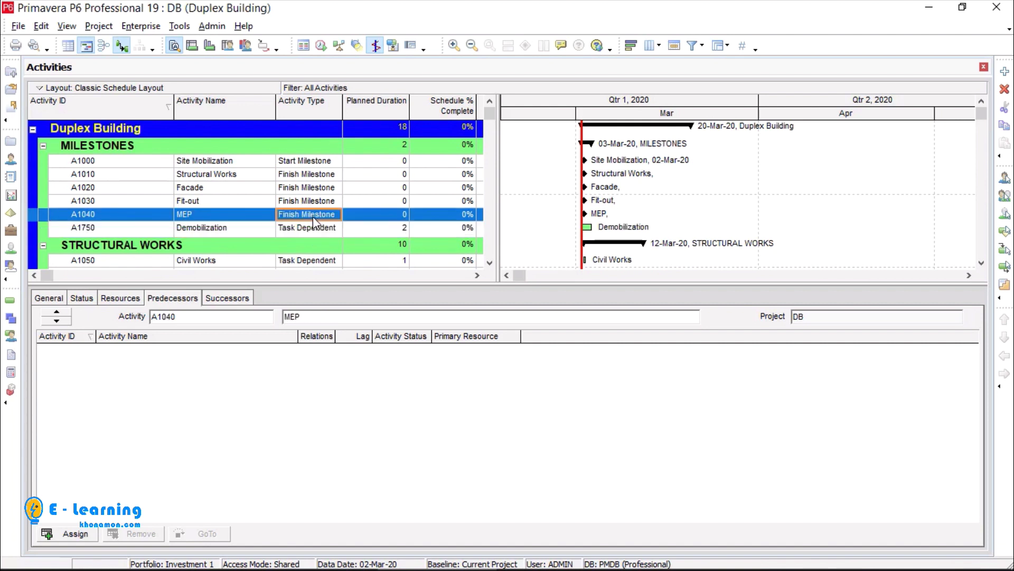
left_click(312, 228, "ctrl")
right_click(312, 229)
left_click(346, 290)
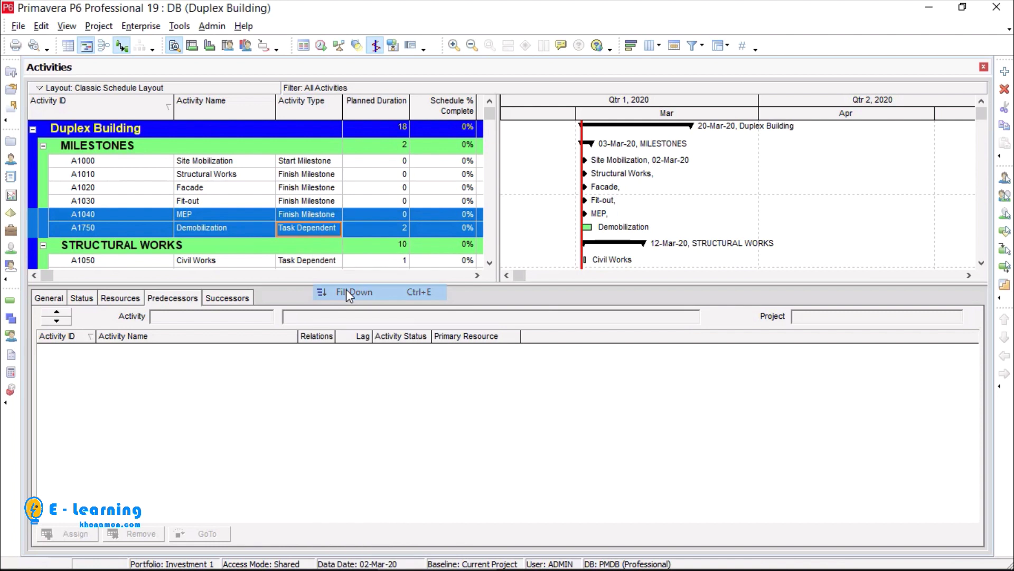
key("Right")
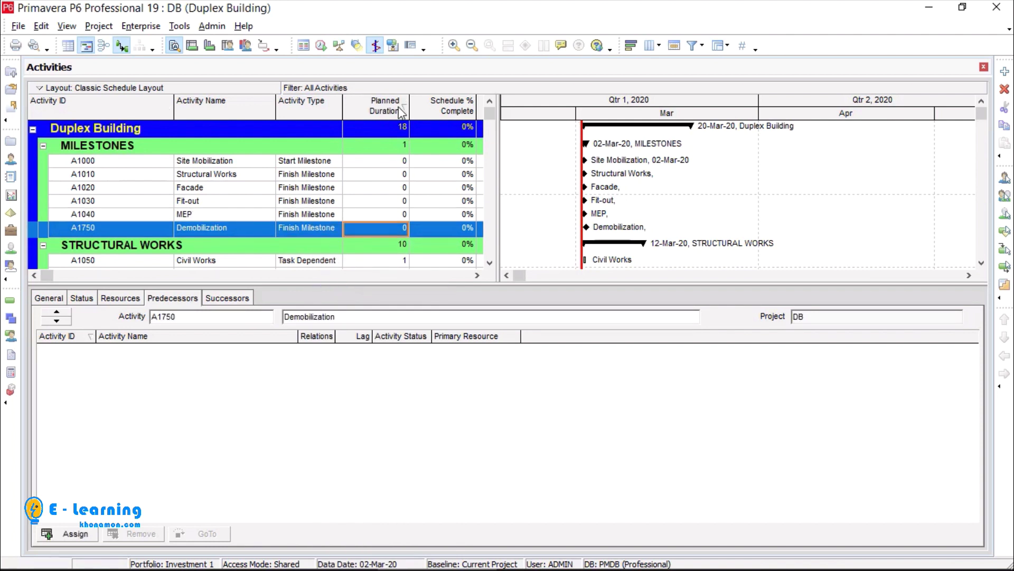
Step: Remove Schedule % Complete, Remaining Duration and Total Float from the table's displayed columns
right_click(402, 112)
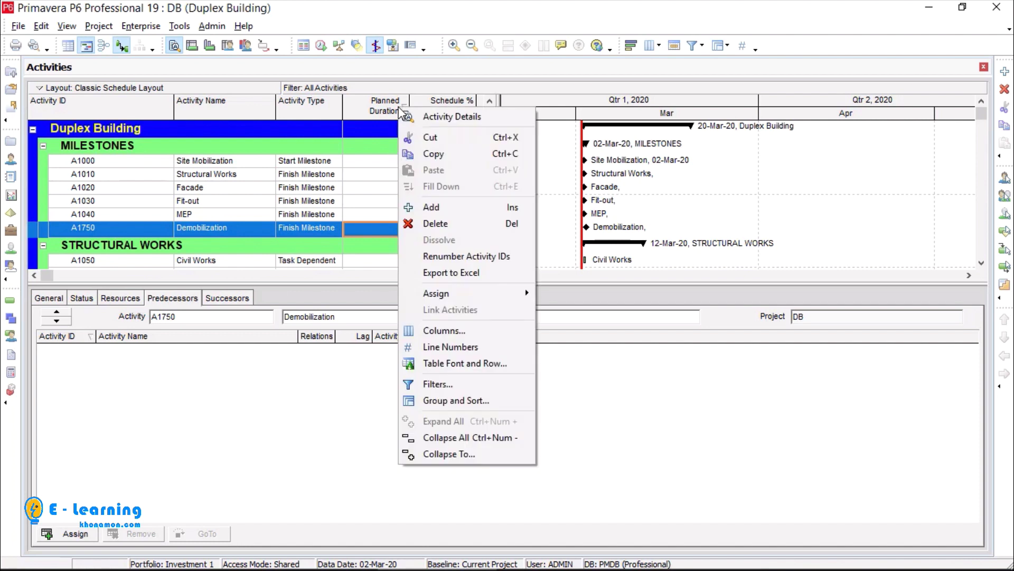
left_click(459, 332)
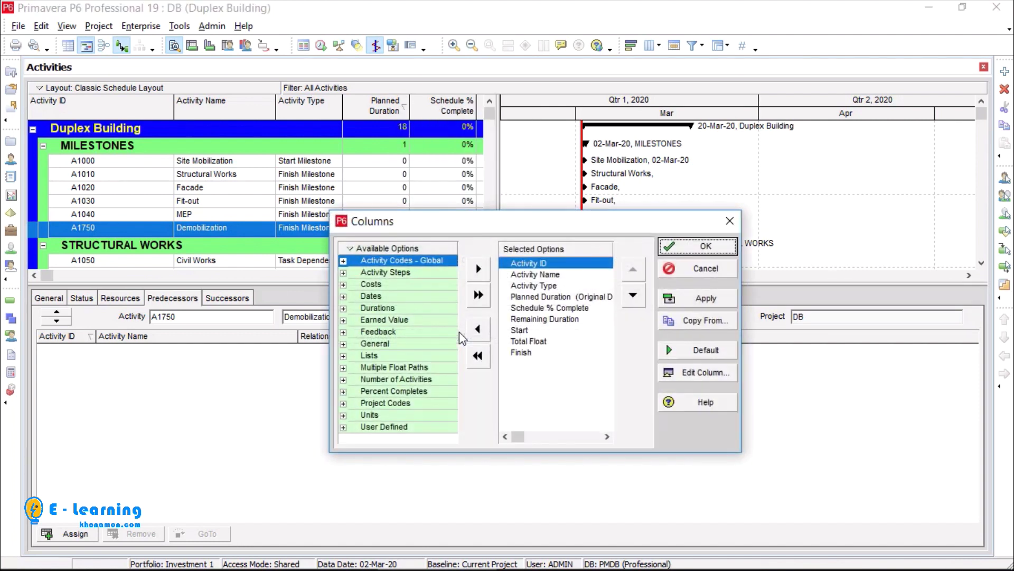
left_click(552, 319)
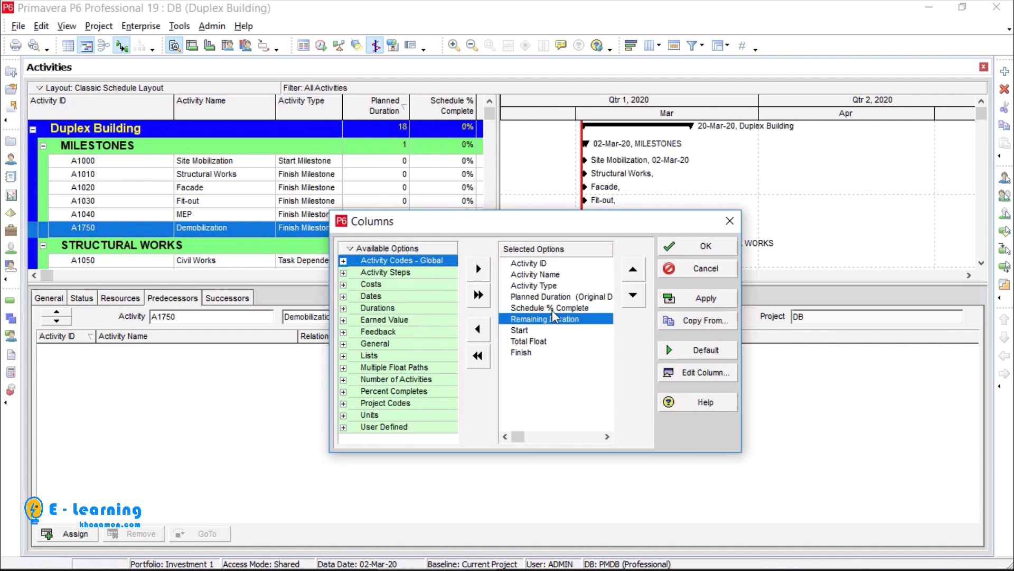
left_click(552, 312, "shift")
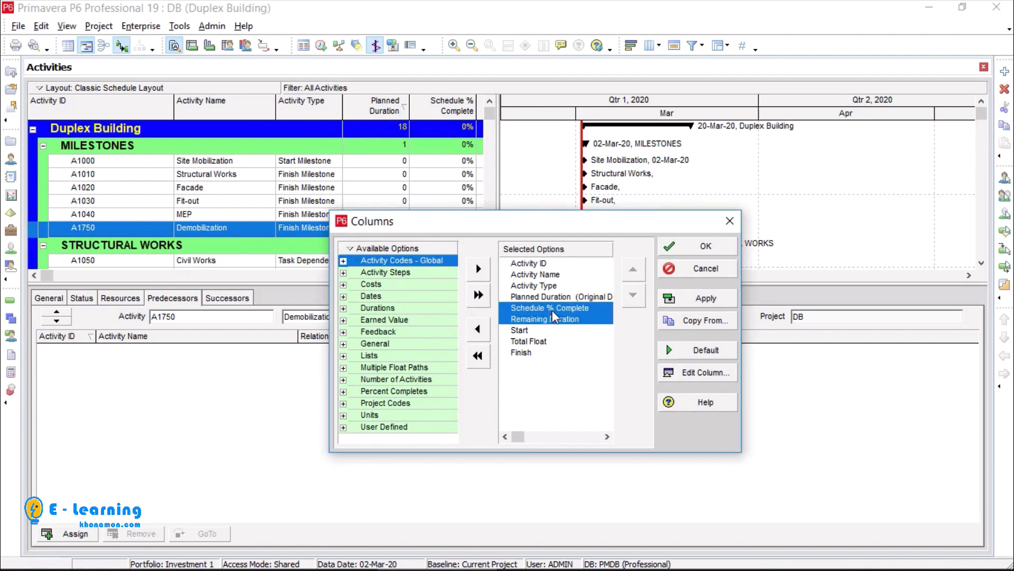
left_click(555, 341, "ctrl")
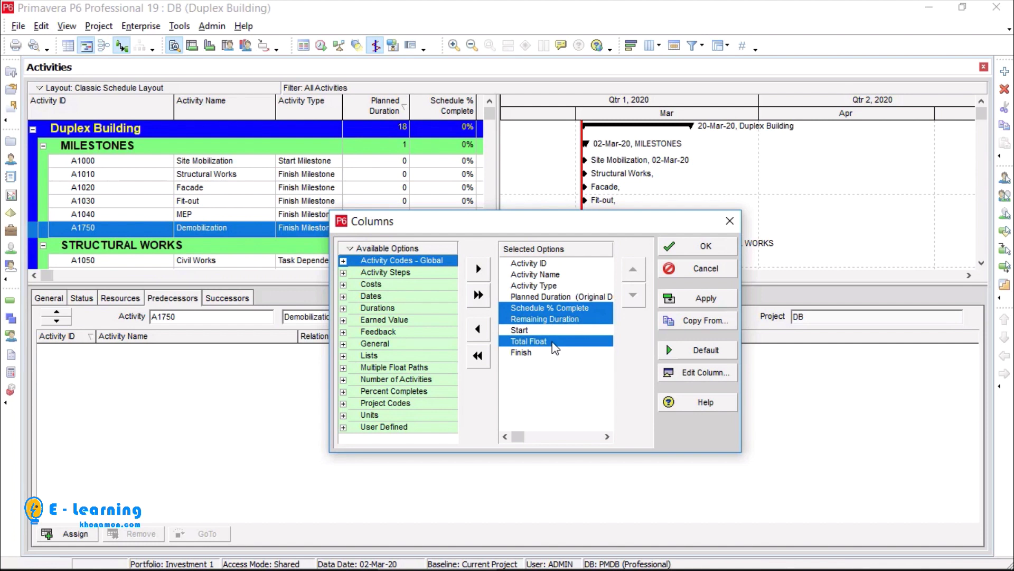
left_click(478, 328)
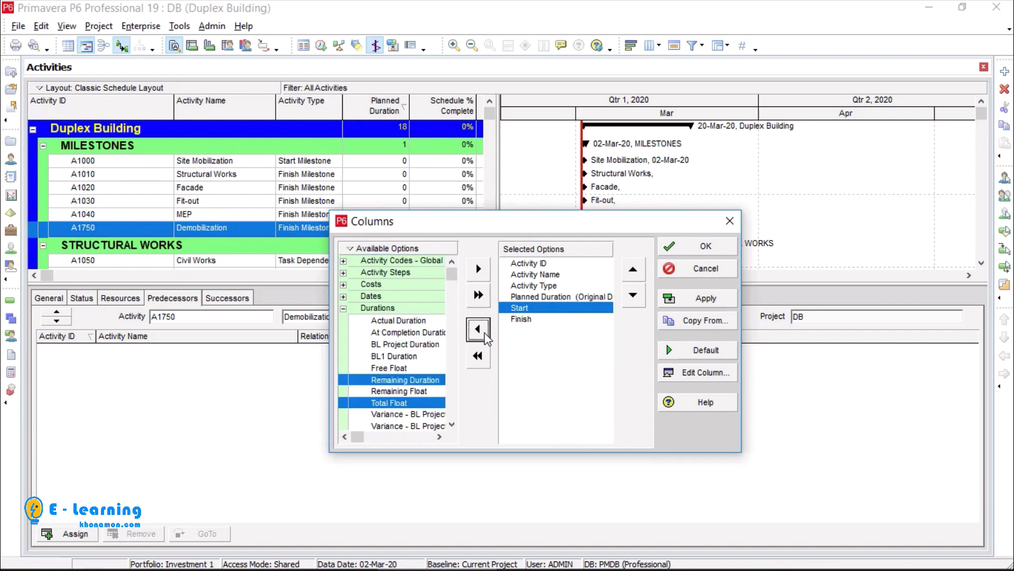
left_click(677, 250)
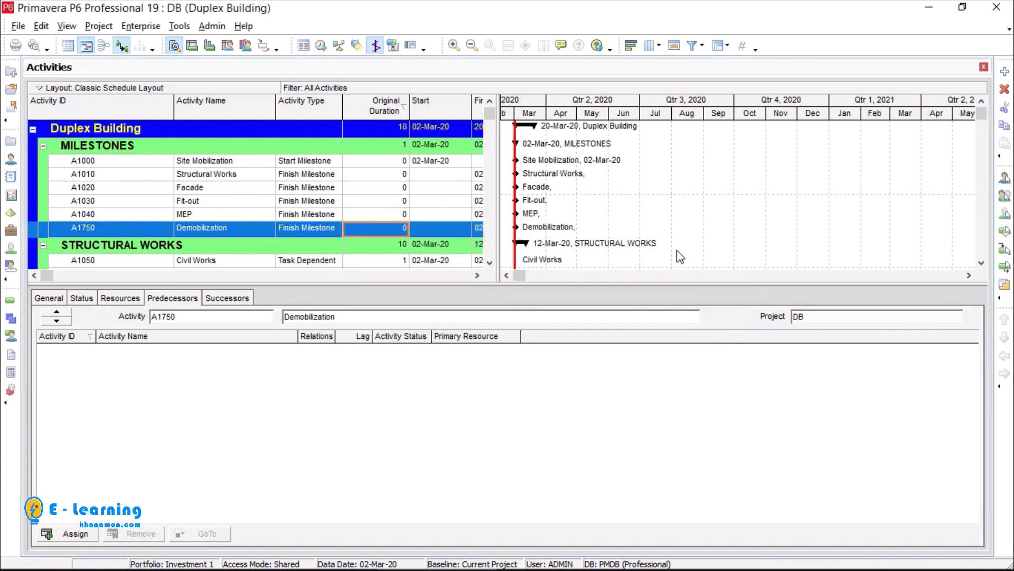
Step: Set A1000 Site Mobilization's start date to 02-Mar-20 using the calendar picker
left_click(321, 161)
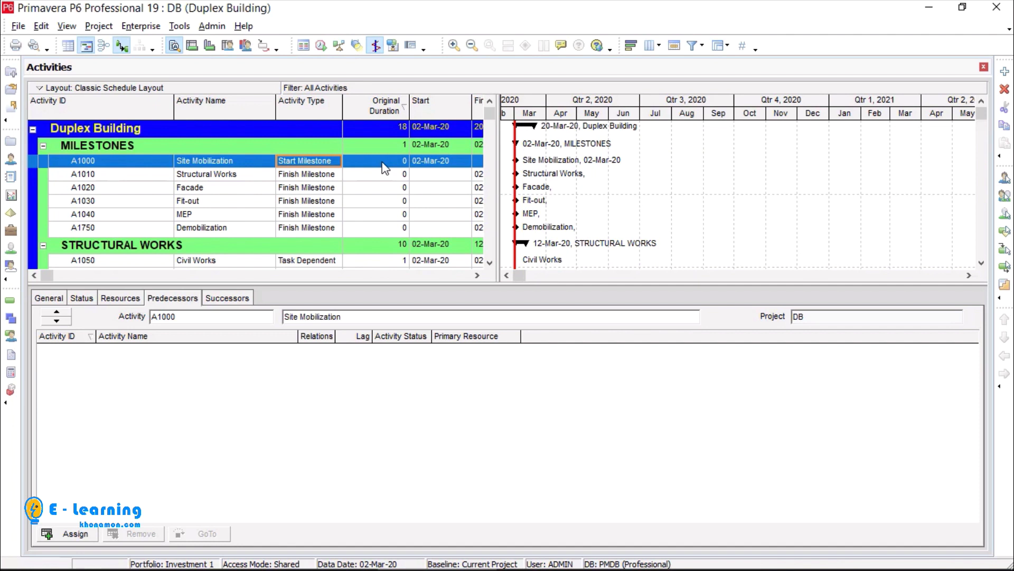
left_click(463, 165)
left_click(463, 165)
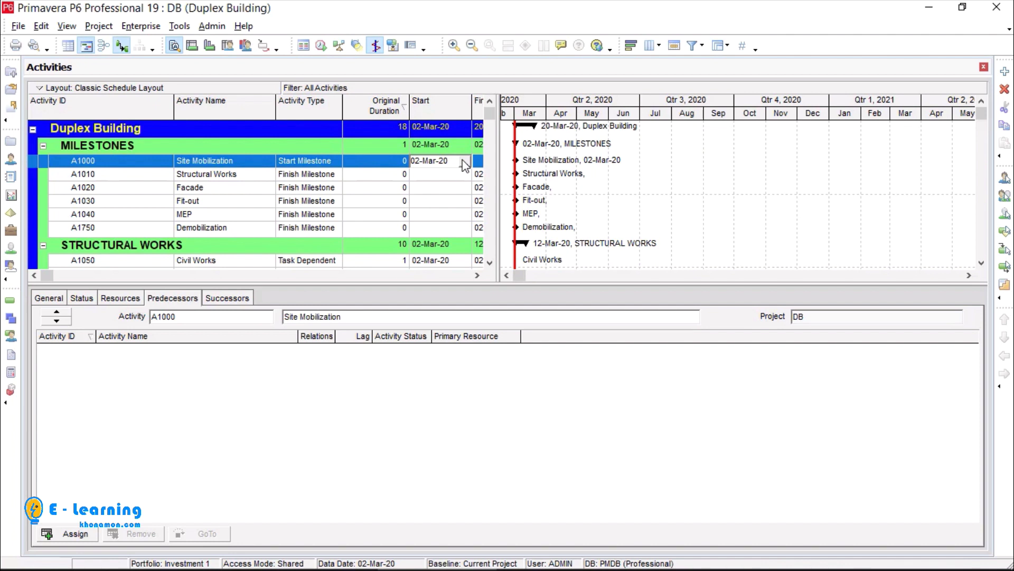
left_click(465, 164)
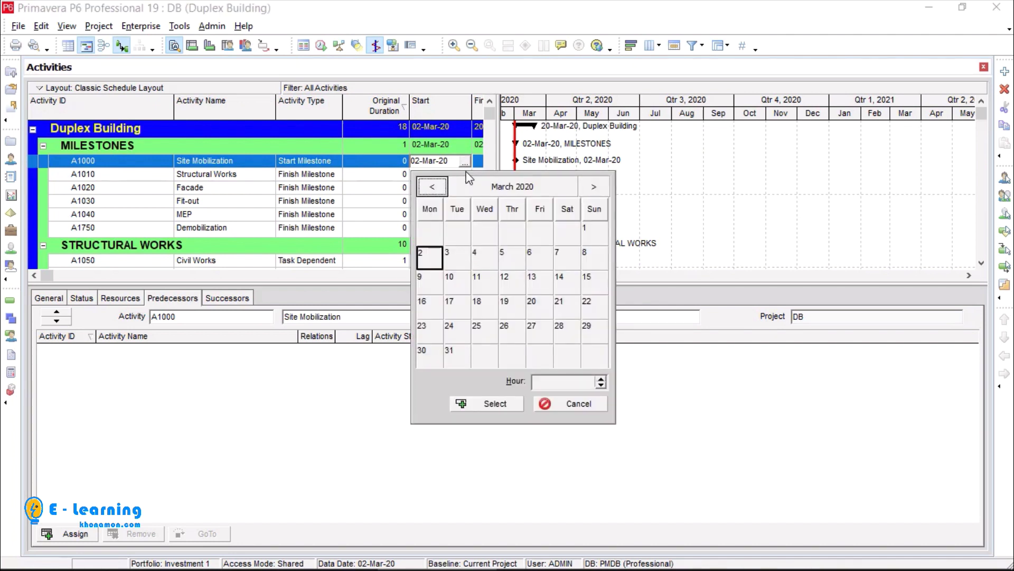
left_click(590, 237)
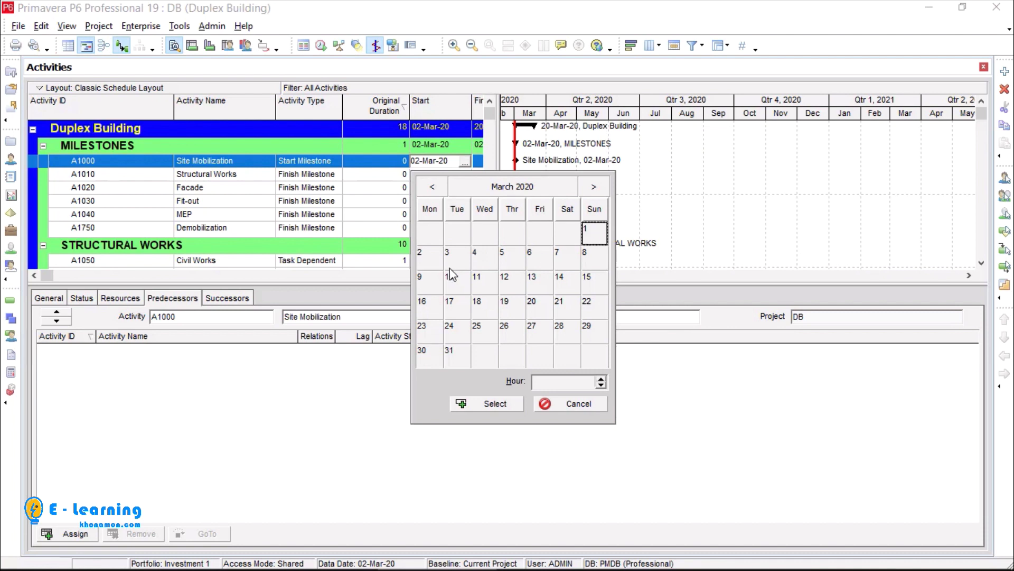
left_click(421, 266)
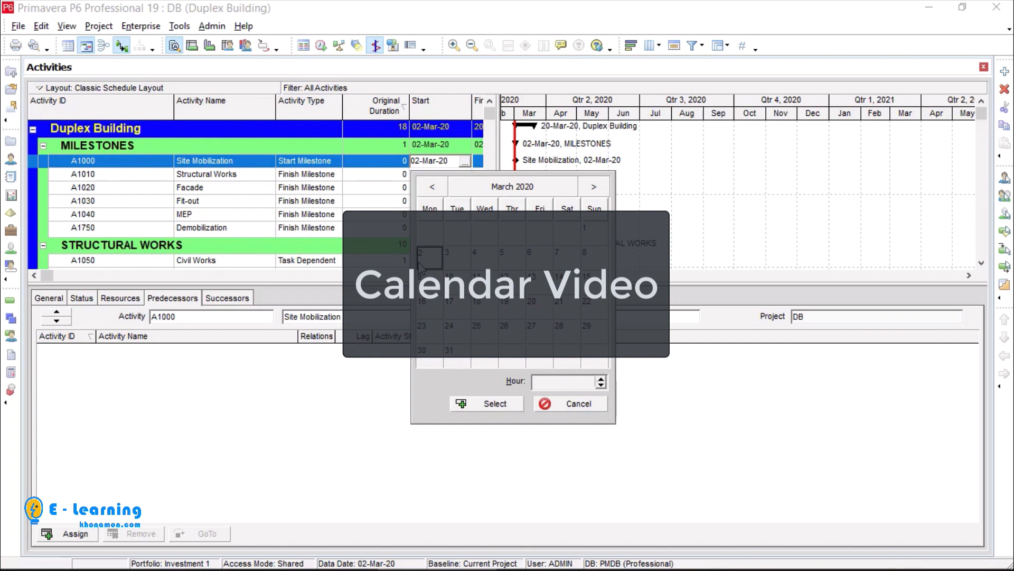
double_click(421, 266)
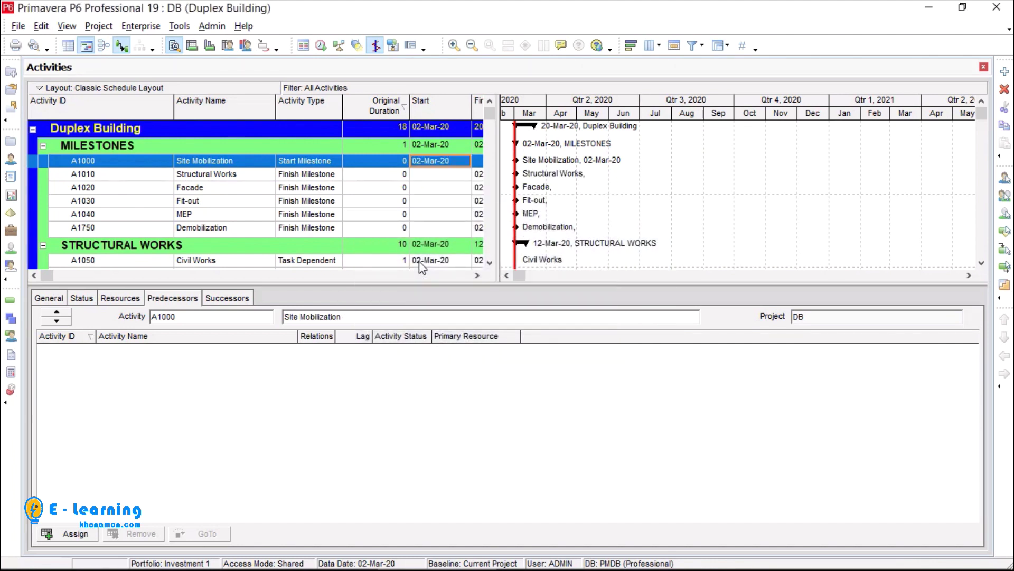
Step: Select A1010 Structural Works, view Customize Activity Details without changes, then show its empty Predecessors tab
left_click(359, 179)
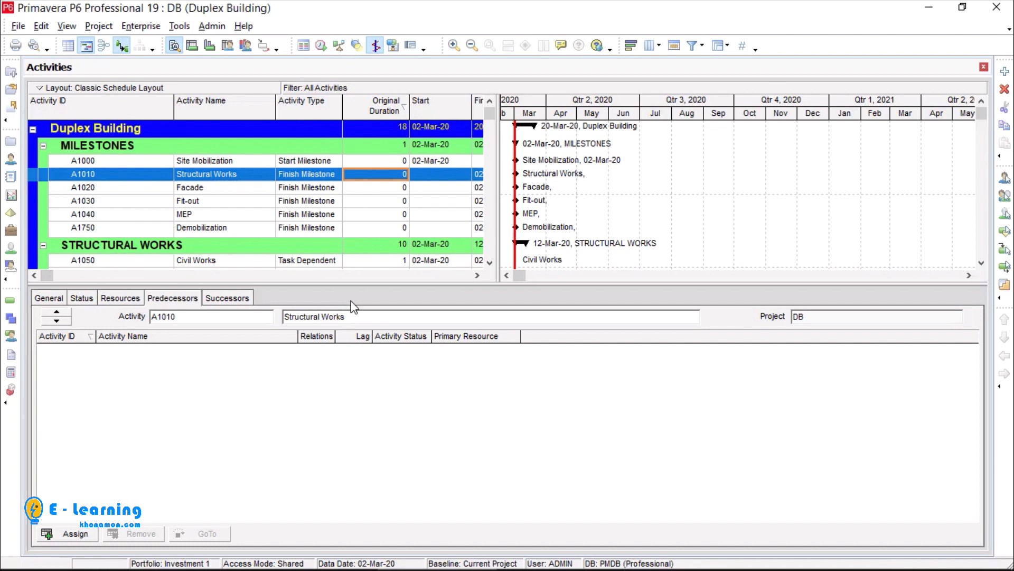
left_click(222, 299)
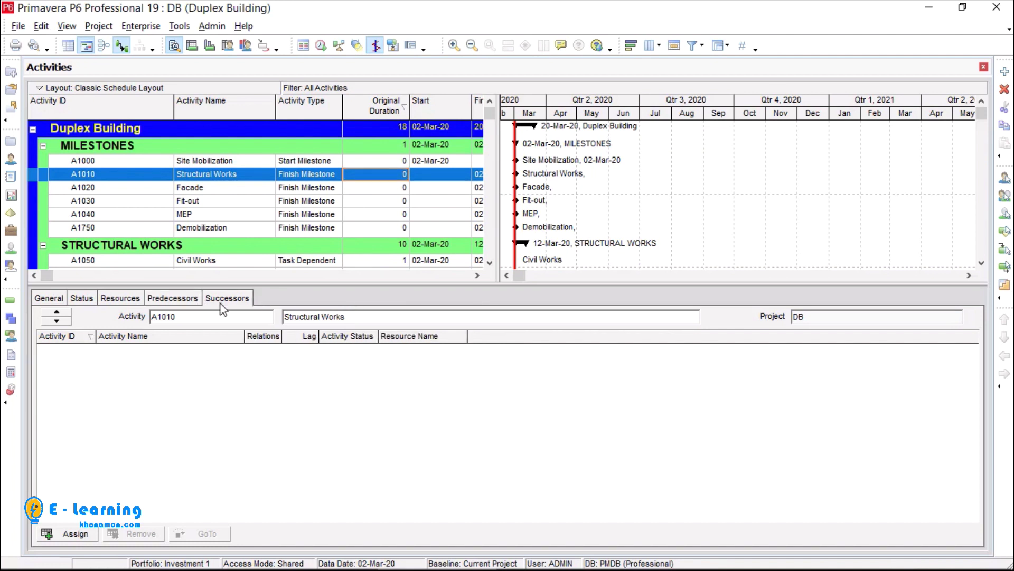
right_click(280, 308)
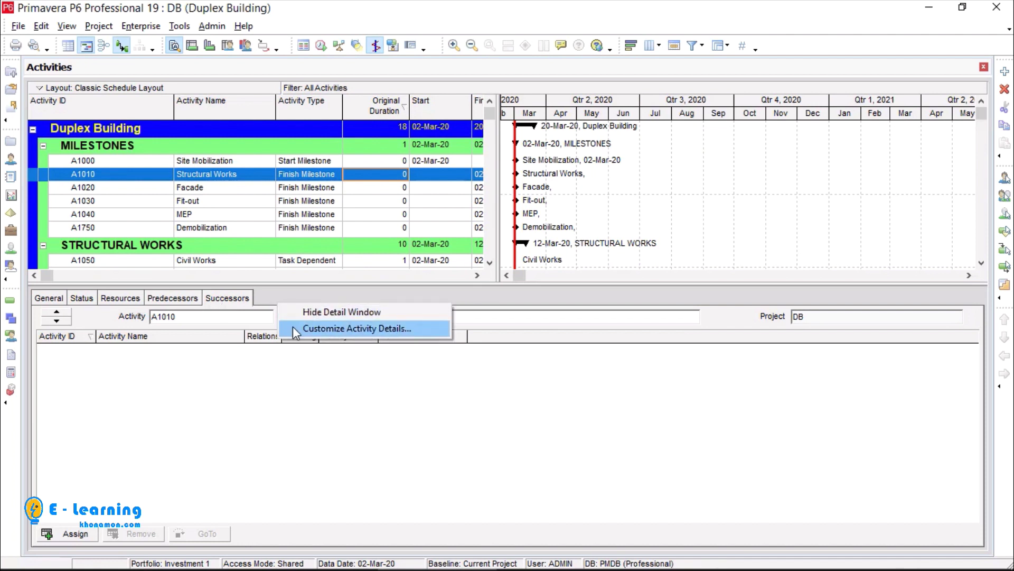
left_click(294, 326)
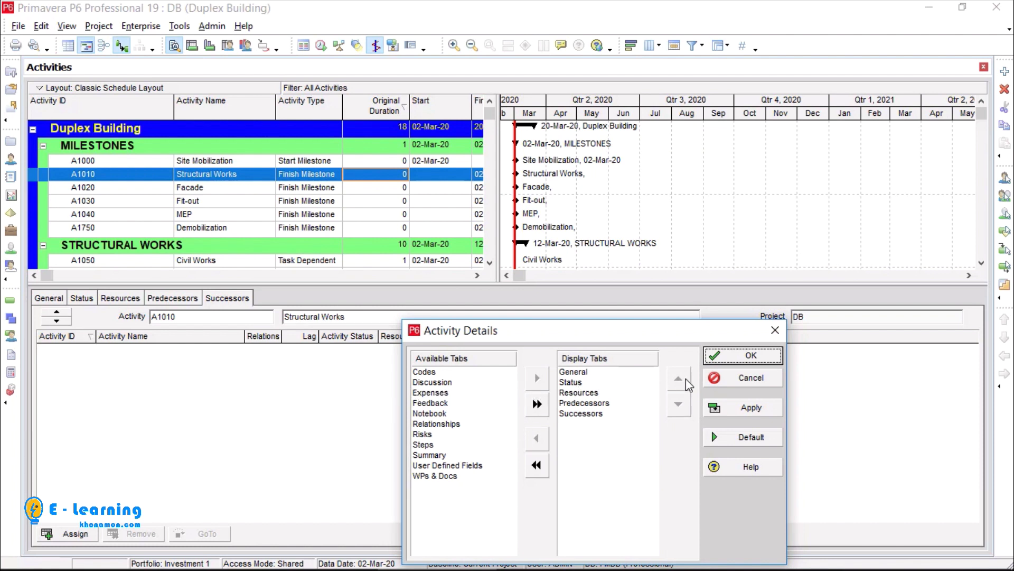
left_click(718, 376)
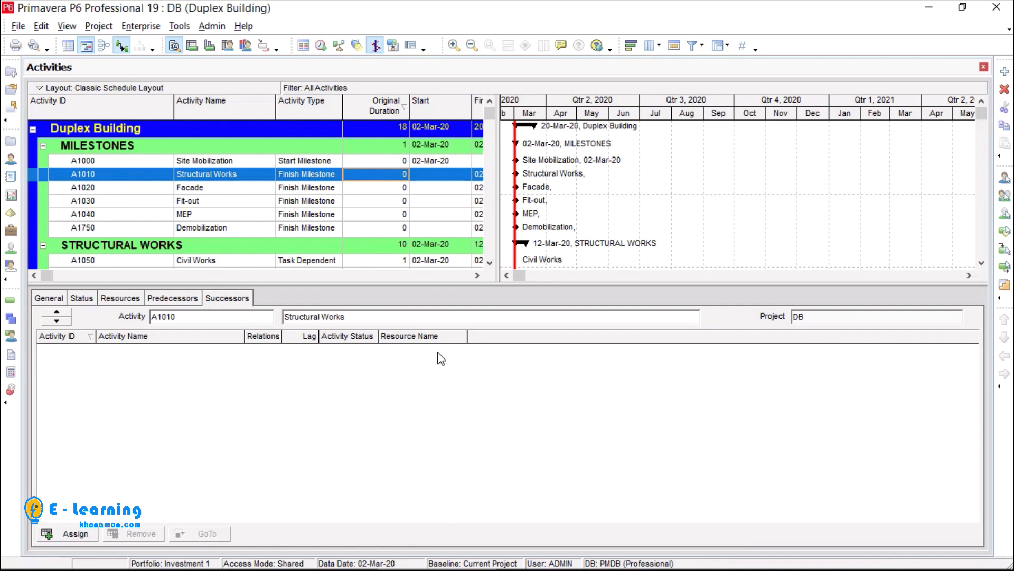
left_click(182, 301)
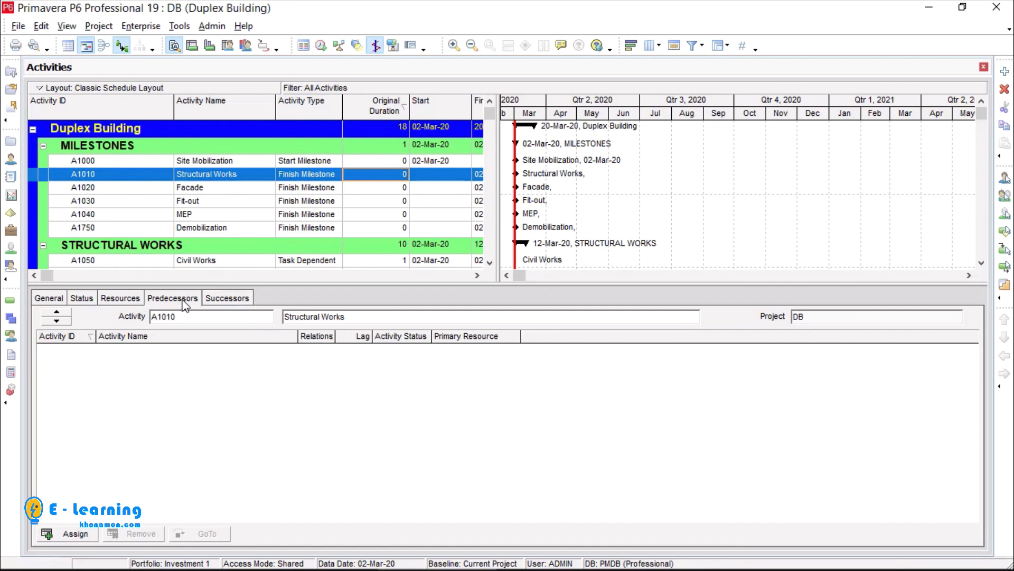
Step: Check A1010 Structural Works' Successors tab, which lists nothing, and select its Activity Name cell
left_click(208, 300)
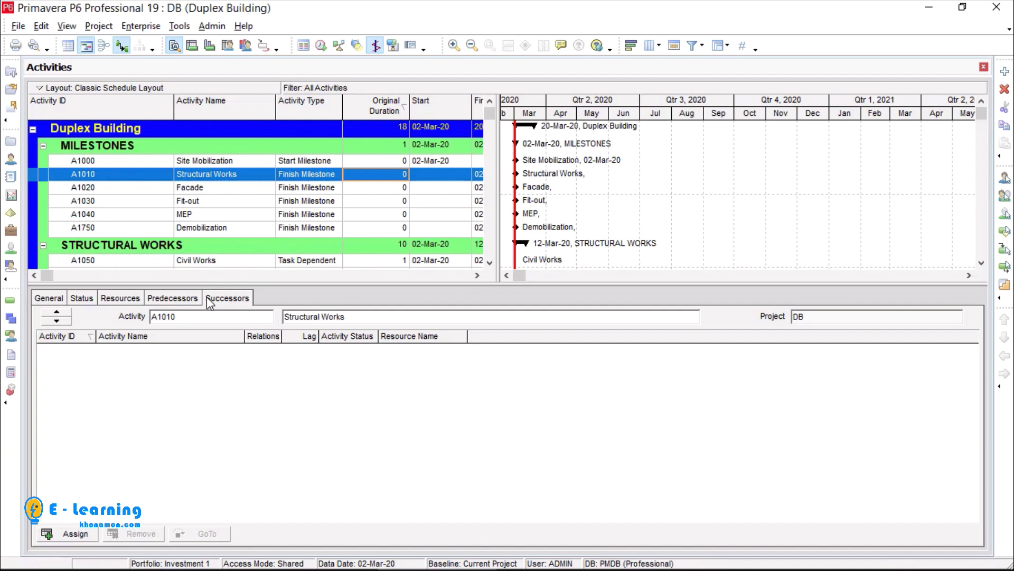
left_click(228, 176)
Step: Assign A1120 Slabs, beams 2 Floor as an FF predecessor of A1010 with 0 lag
left_click(191, 300)
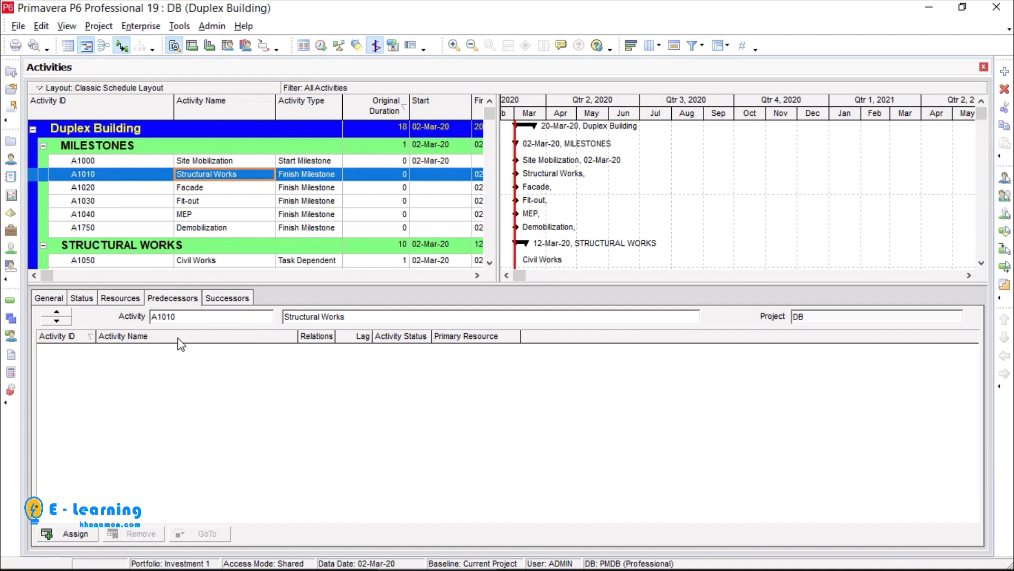
left_click(87, 532)
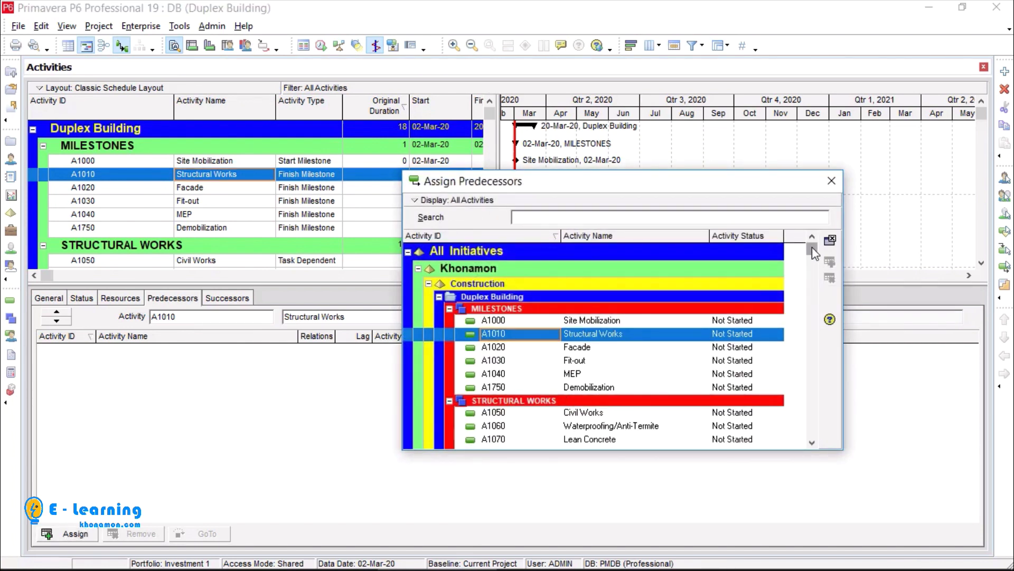
left_click_drag(812, 247, 814, 268)
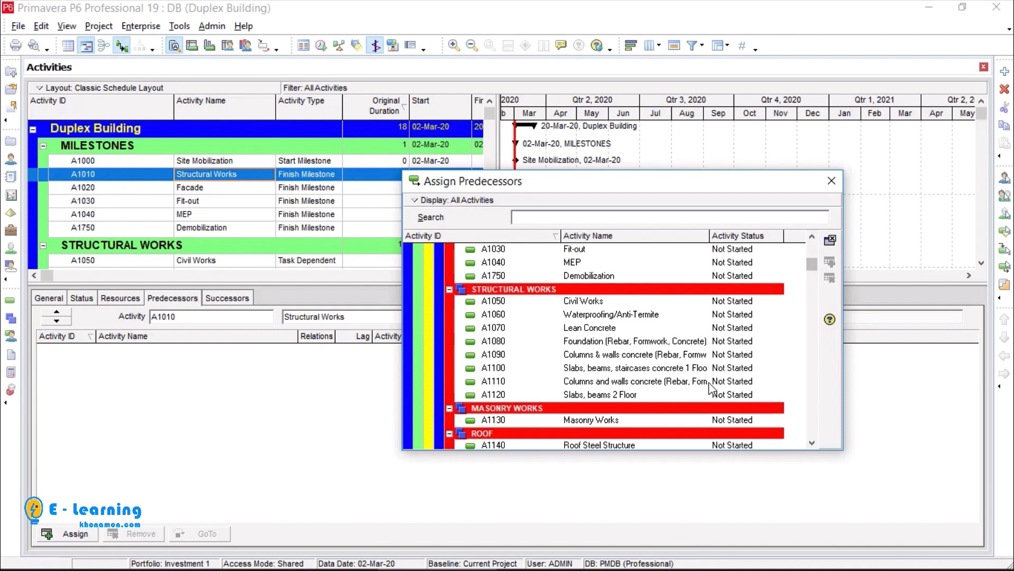
left_click(657, 395)
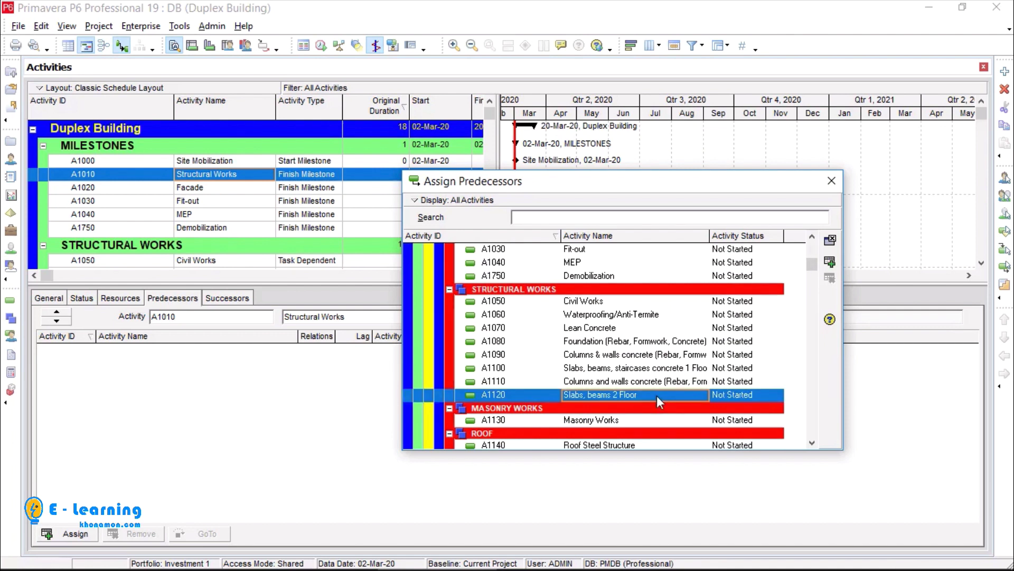
double_click(657, 396)
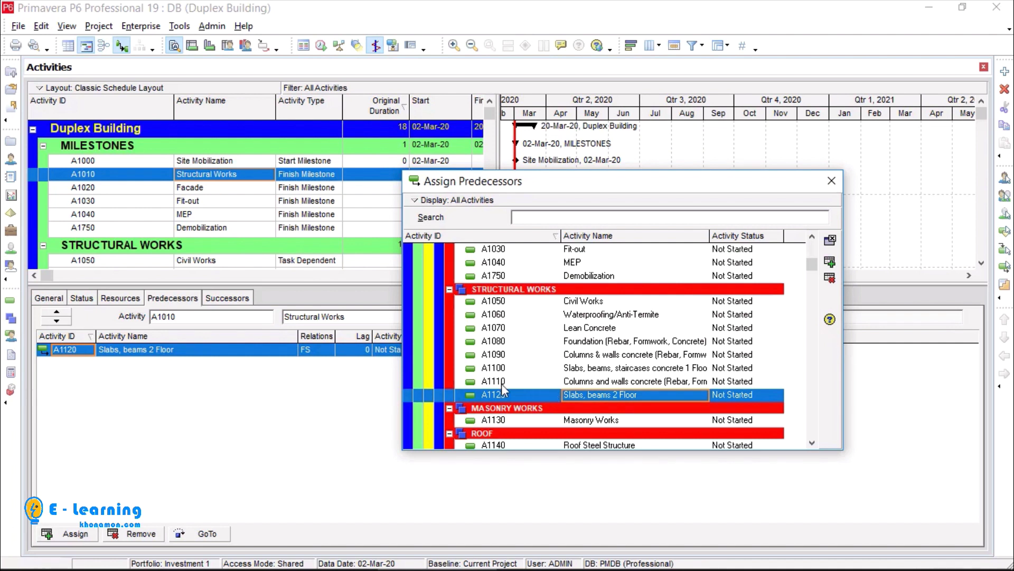
left_click(333, 347)
left_click(328, 349)
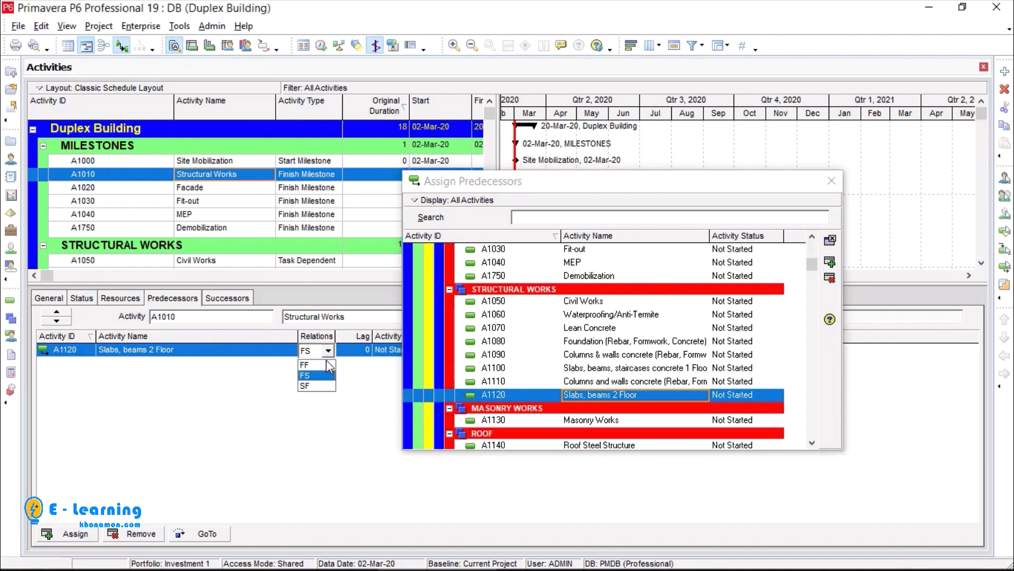
left_click(330, 366)
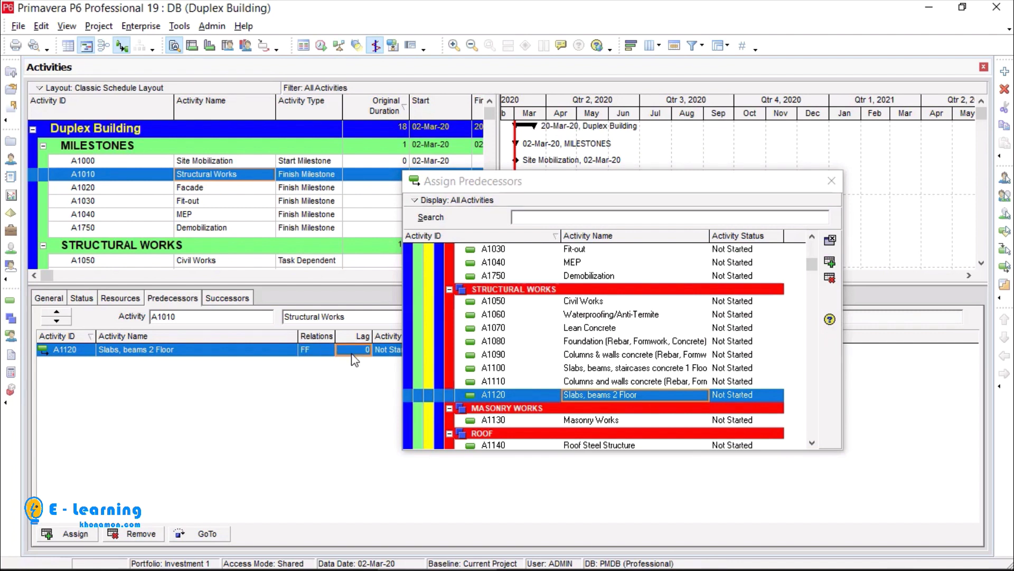
left_click_drag(475, 181, 589, 181)
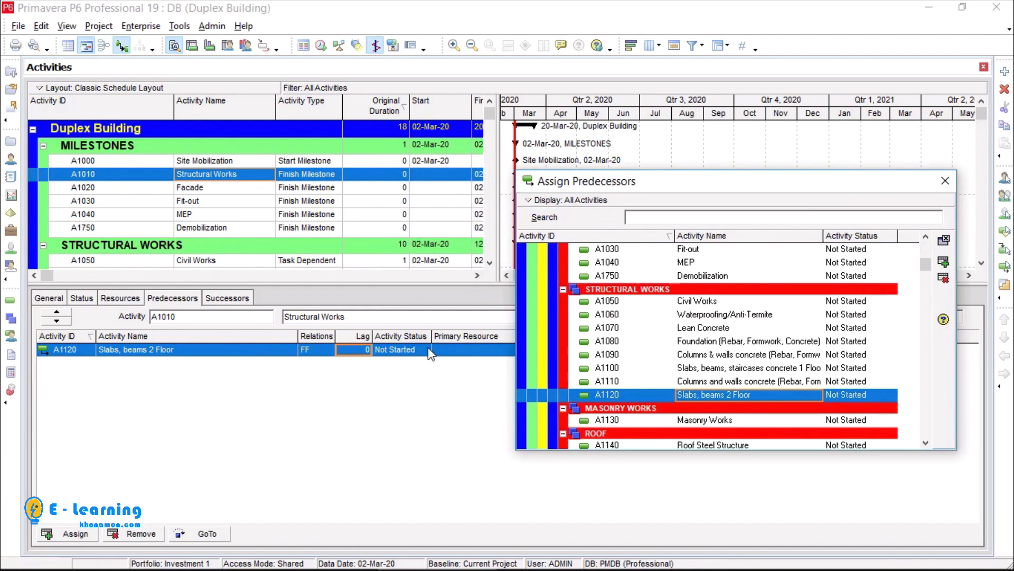
left_click(360, 349)
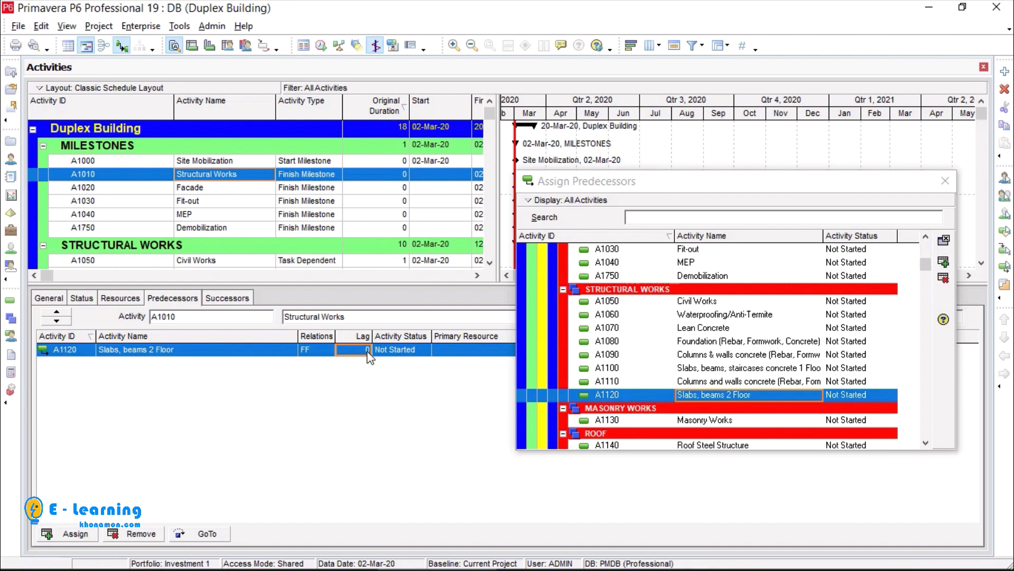
Step: Give the Facade milestone an FF predecessor link from Exterior Balustrades
left_click(365, 187)
scroll(730, 351, "down", 4)
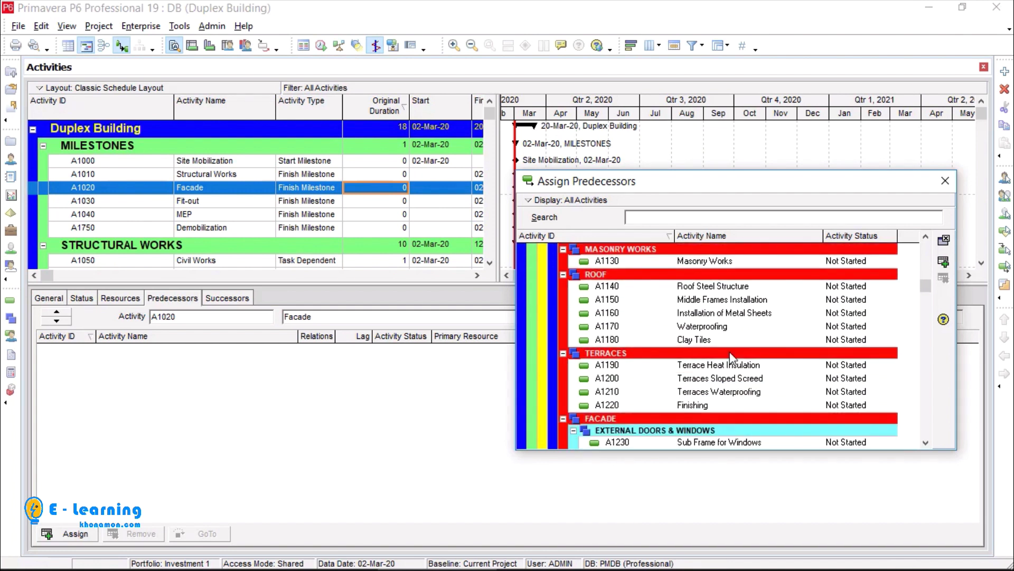
scroll(730, 352, "down", 6)
double_click(721, 391)
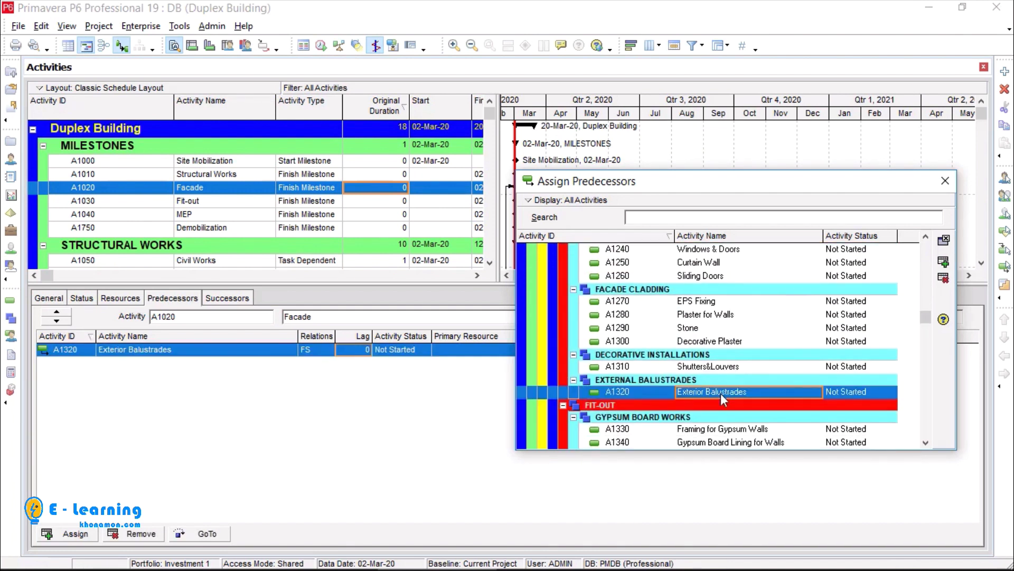
left_click(328, 350)
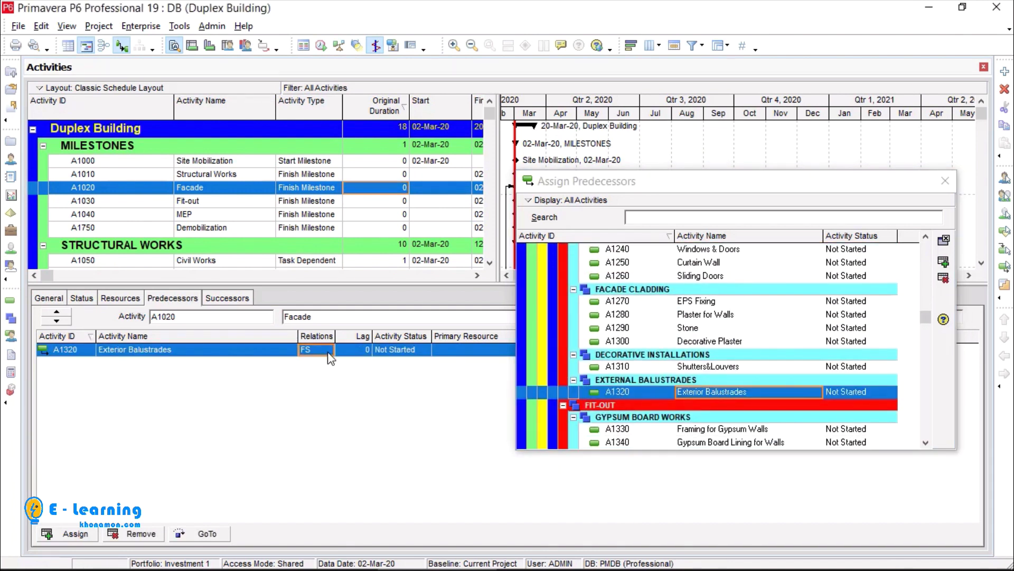
left_click(325, 365)
Step: Give the Fit-out milestone an FF predecessor link from Interior Steel Installation
left_click(330, 205)
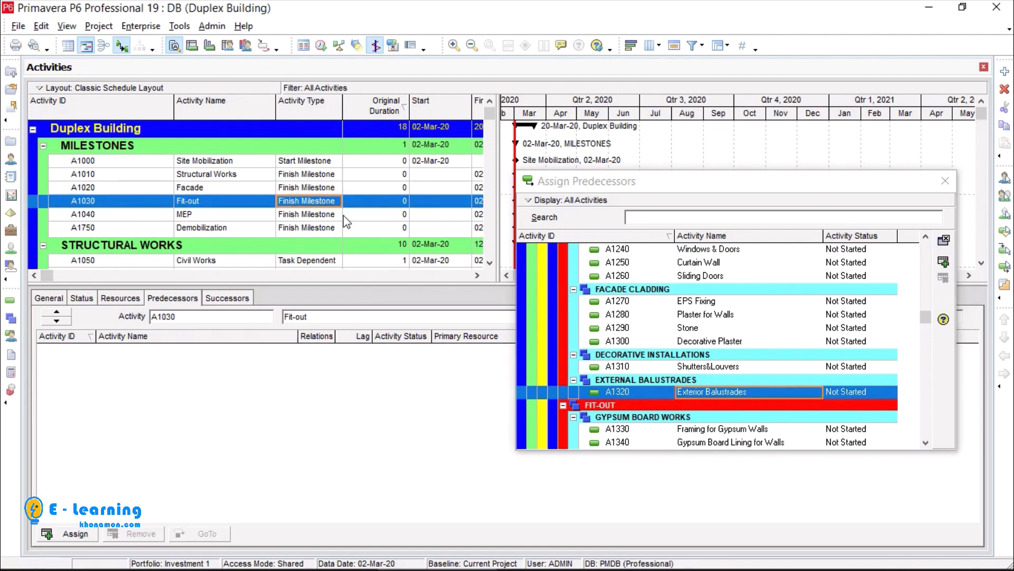
scroll(737, 365, "down", 3)
scroll(734, 361, "down", 1)
double_click(717, 403)
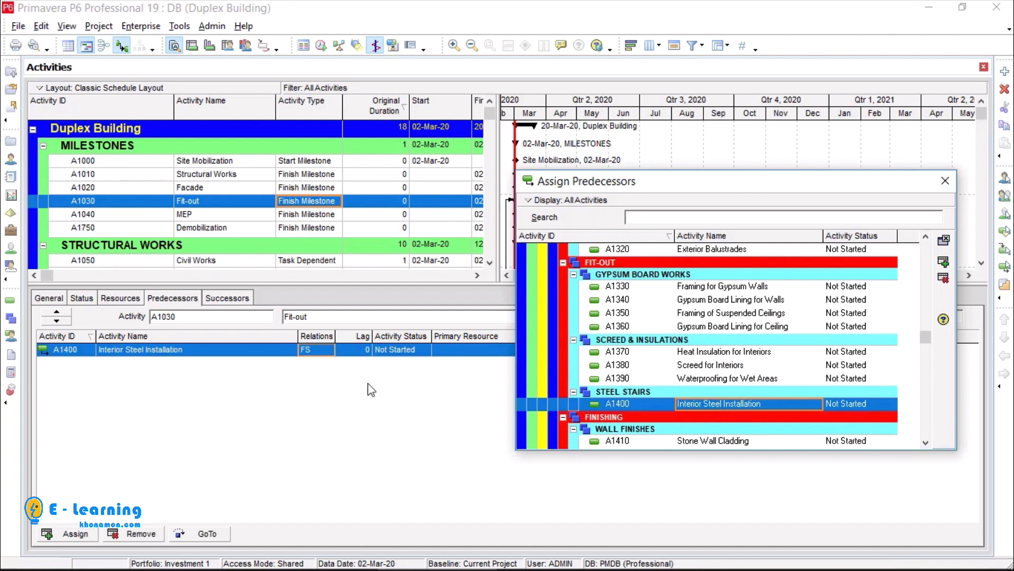
left_click(333, 349)
left_click(317, 366)
Step: Give the MEP milestone an FF predecessor link from Cabinets&Panels
left_click(312, 214)
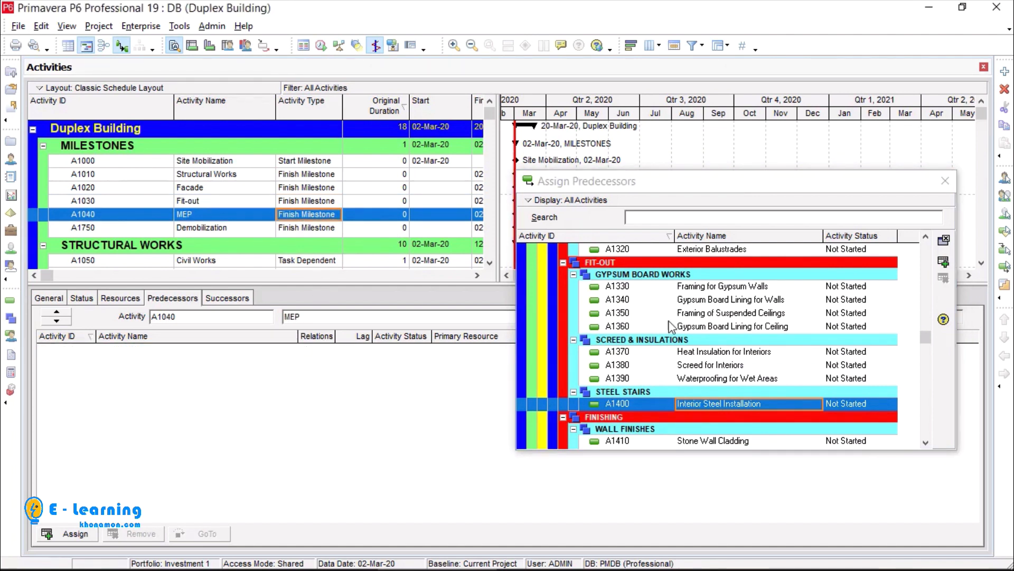
scroll(736, 376, "down", 1)
scroll(737, 380, "down", 9)
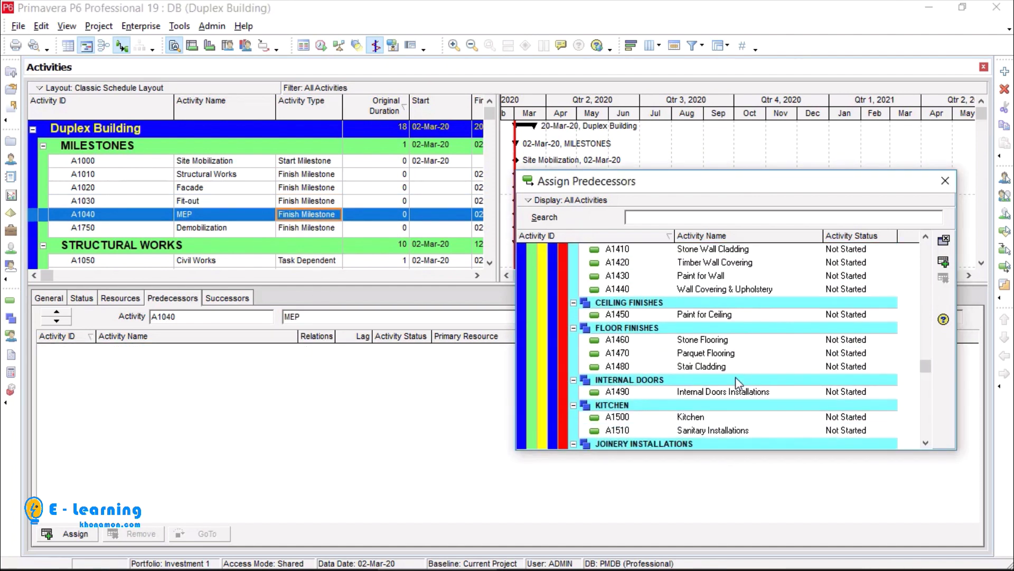
scroll(737, 380, "down", 9)
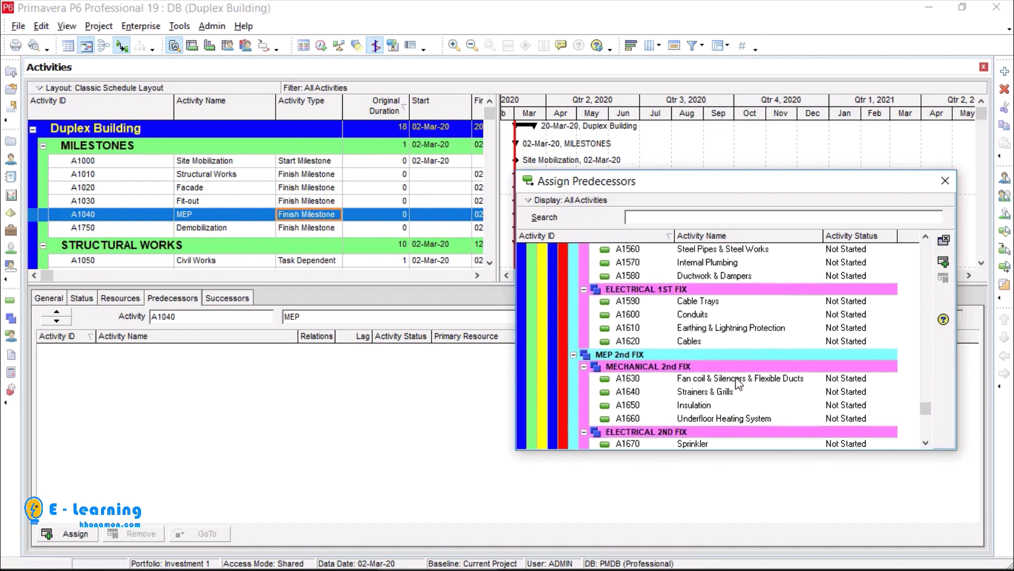
double_click(733, 433)
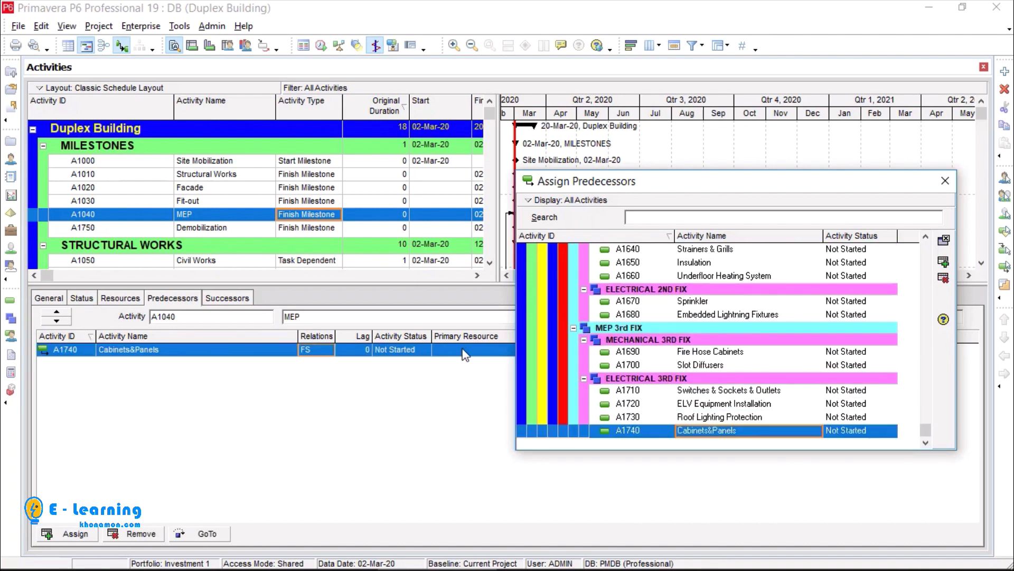
left_click(315, 227)
left_click(312, 214)
left_click(316, 349)
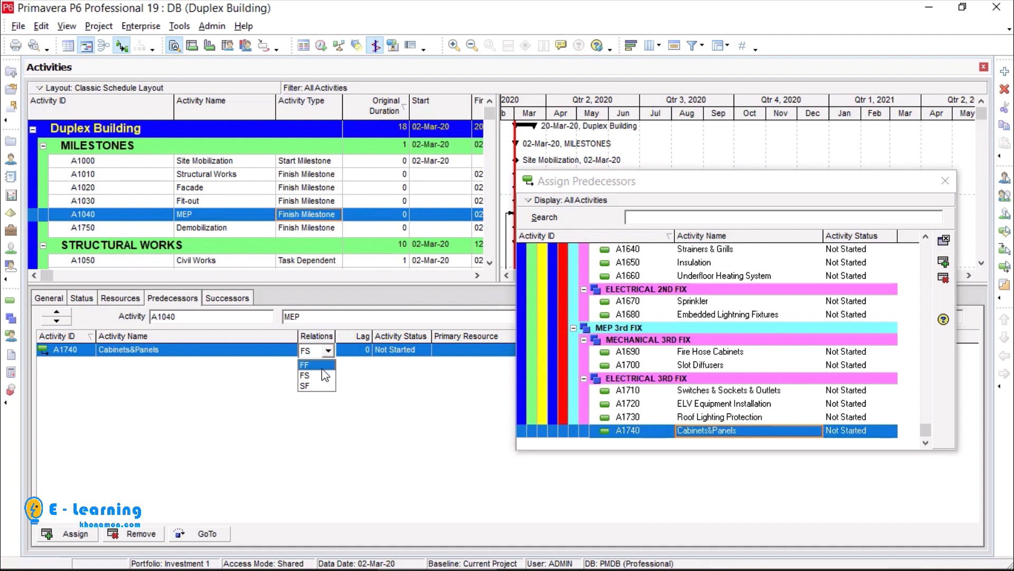
left_click(316, 369)
Step: Add Structural Works, Facade, Fit-out, MEP and Clay Tiles as Demobilization predecessors
left_click(302, 228)
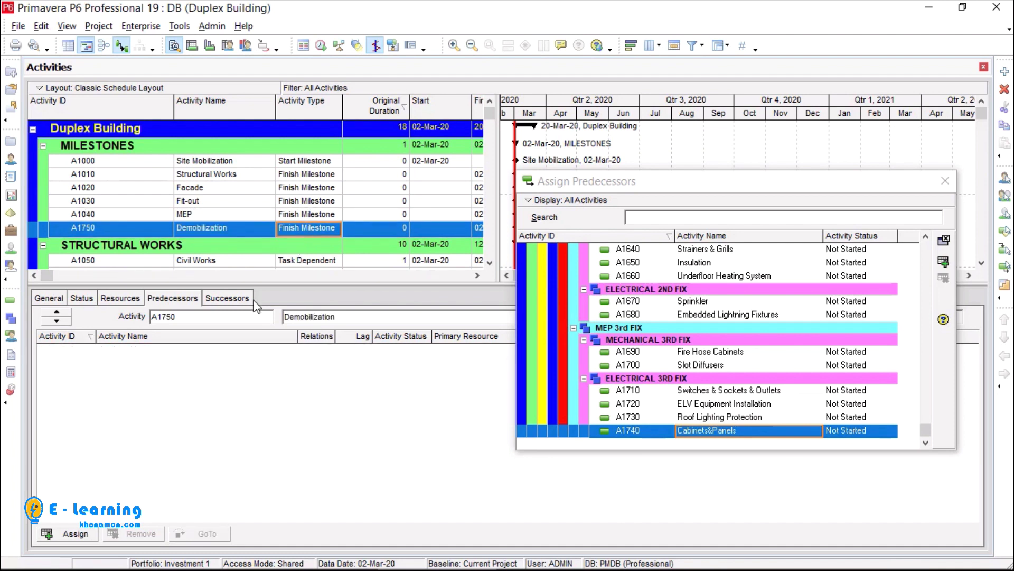
left_click_drag(927, 433, 925, 248)
double_click(706, 334)
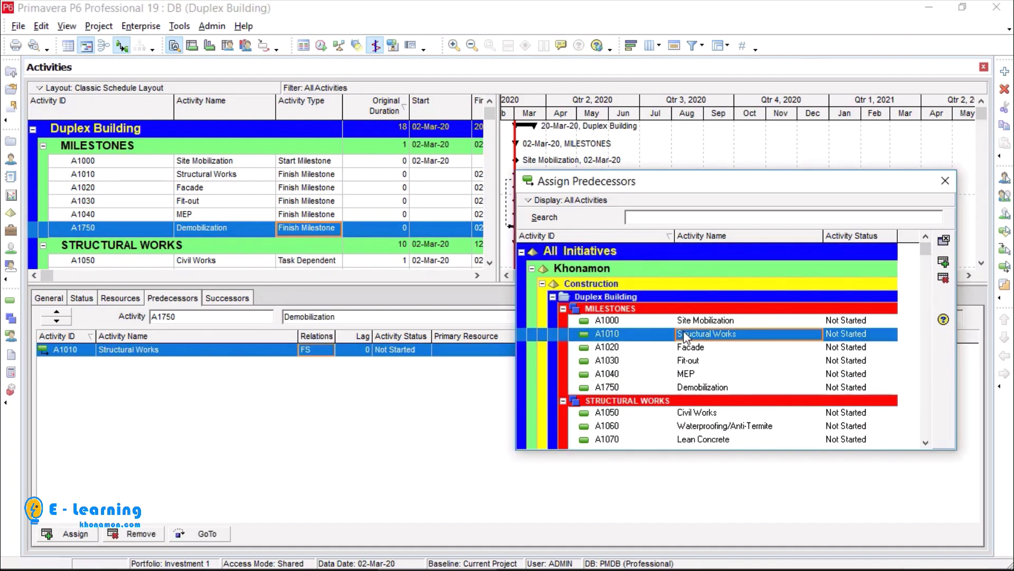
double_click(687, 347)
left_click(682, 360)
double_click(682, 361)
double_click(686, 373)
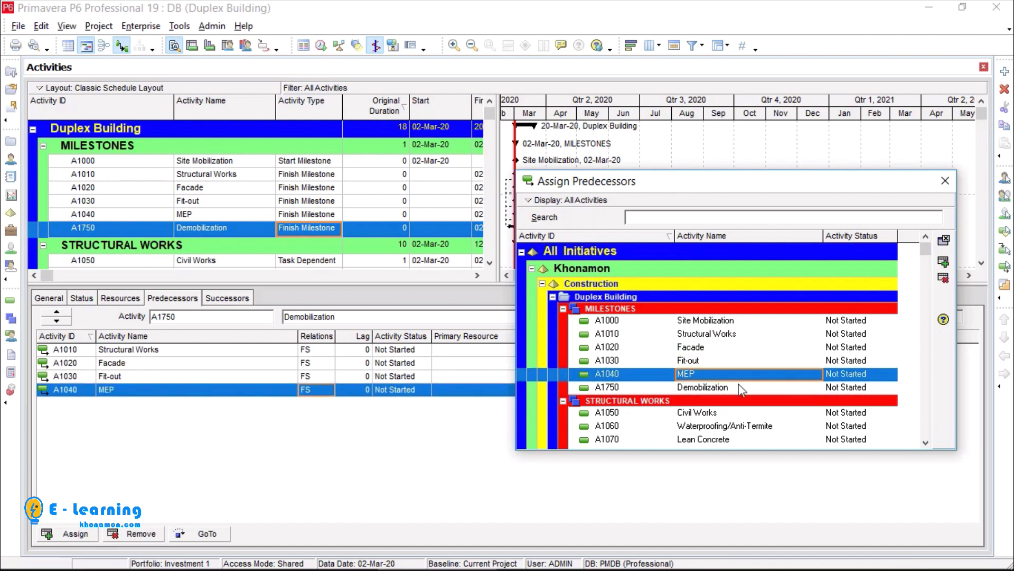
scroll(795, 391, "down", 5)
scroll(797, 399, "down", 1)
left_click(715, 370)
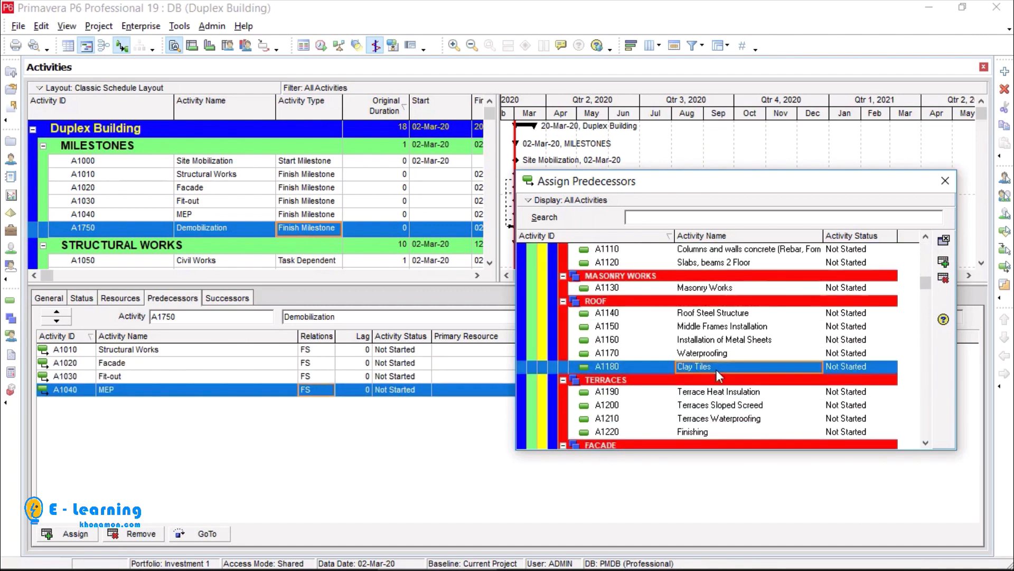
double_click(715, 370)
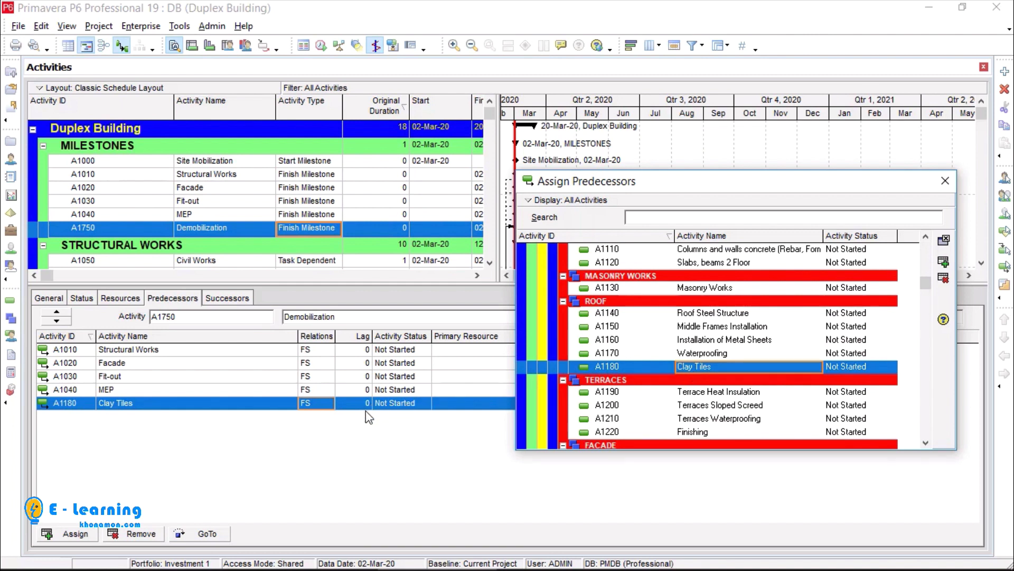
left_click(324, 261)
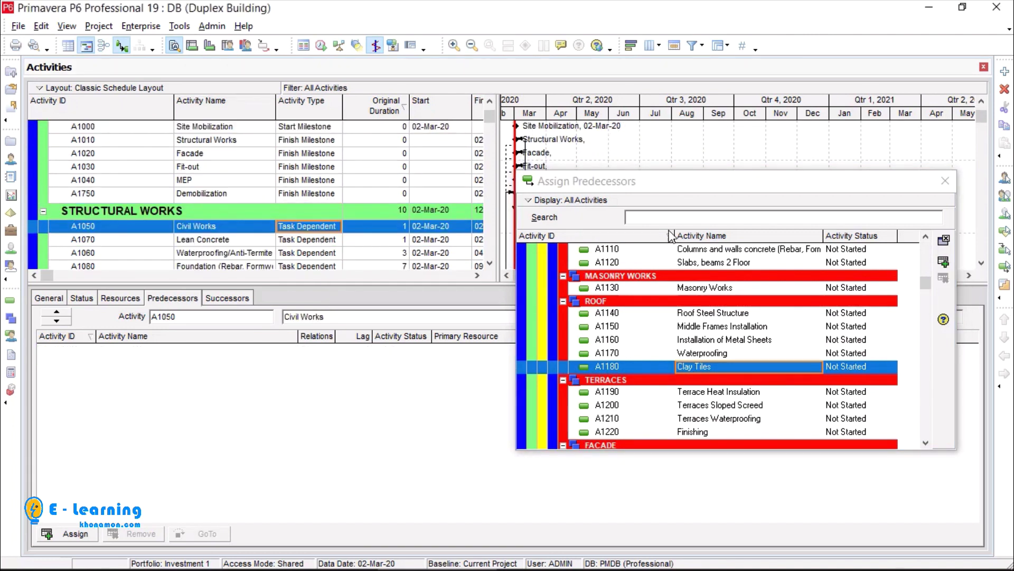
Step: Add A1000 Site Mobilization as a predecessor of A1050 Civil Works with a 3-day lag
left_click(920, 284)
double_click(769, 322)
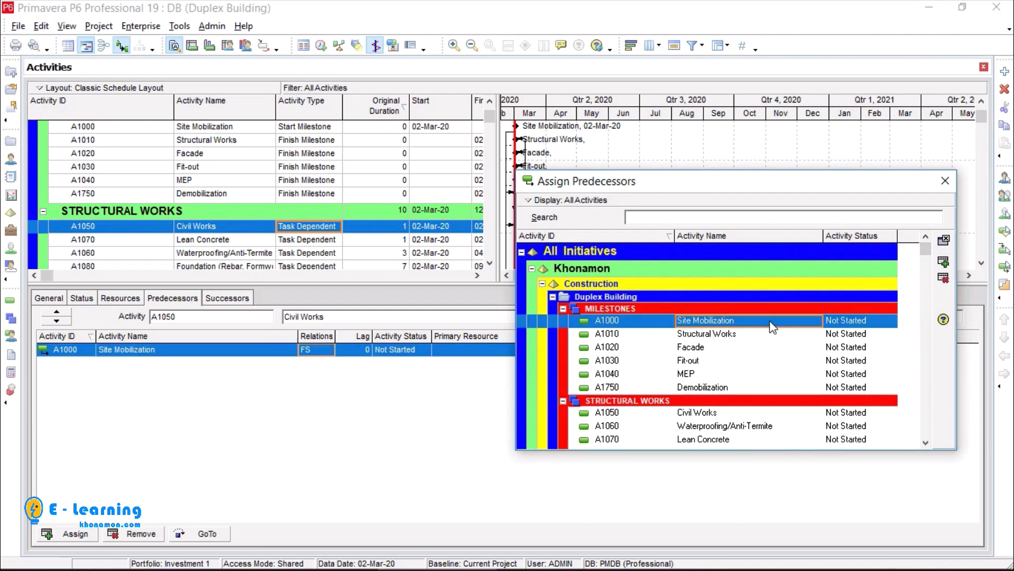
left_click(363, 352)
type("3")
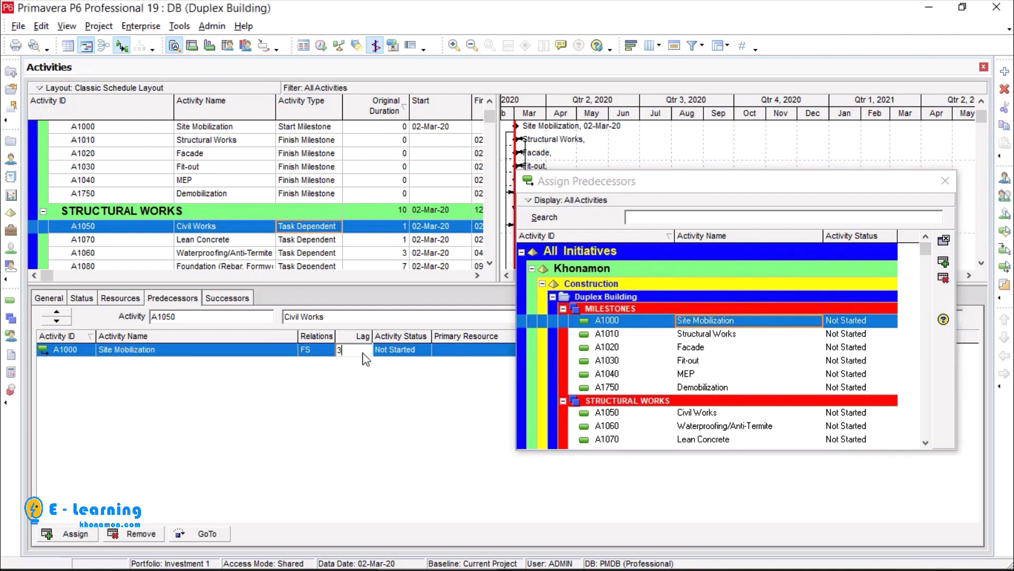
key("Return")
Step: Make A1460 Stone Flooring the predecessor of A1500 Kitchen with a lag of -4
left_click_drag(490, 116, 492, 202)
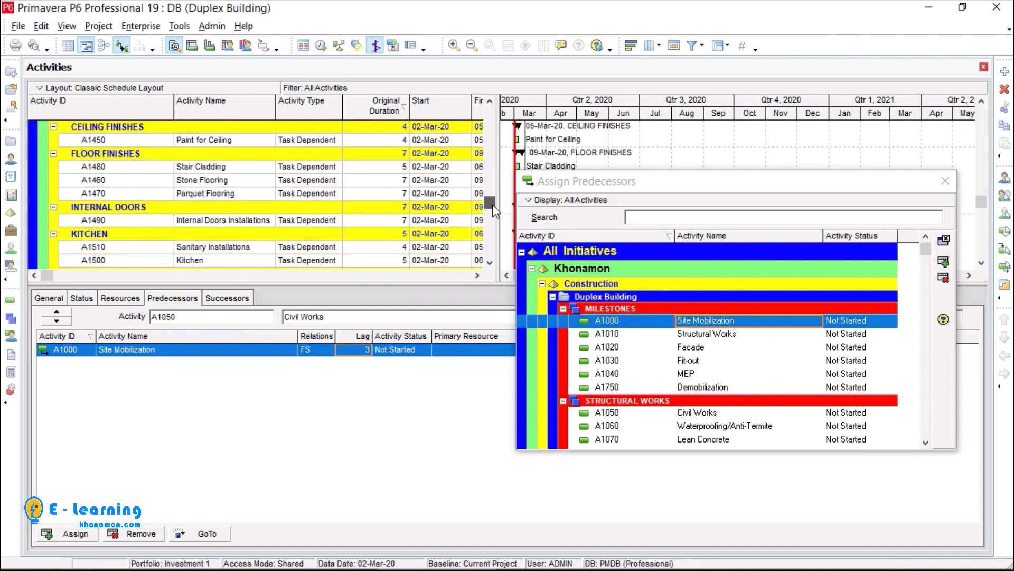
left_click(268, 258)
scroll(928, 288, "down", 10)
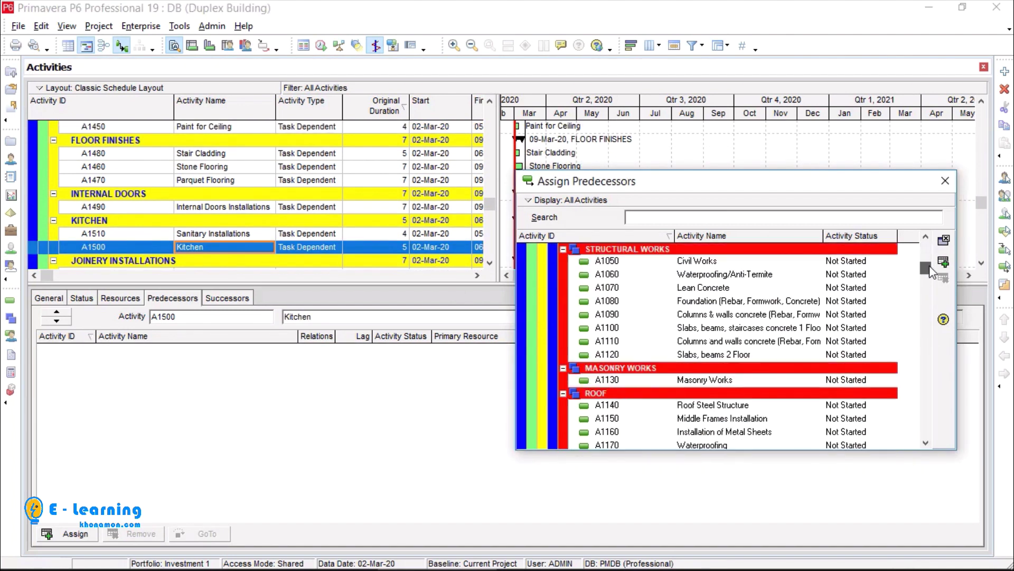
left_click(756, 215)
type("stone floo")
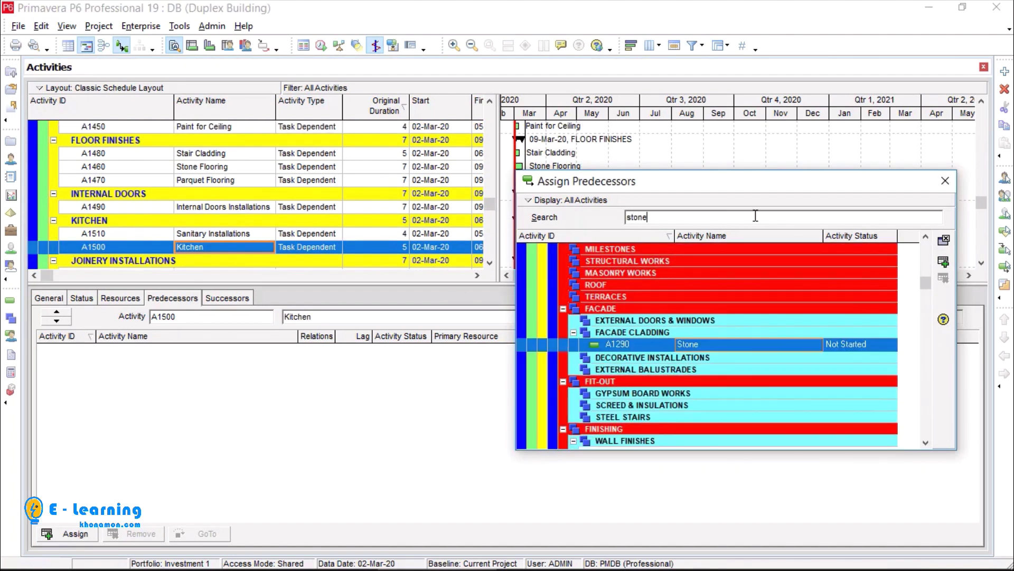
left_click(740, 439)
double_click(741, 438)
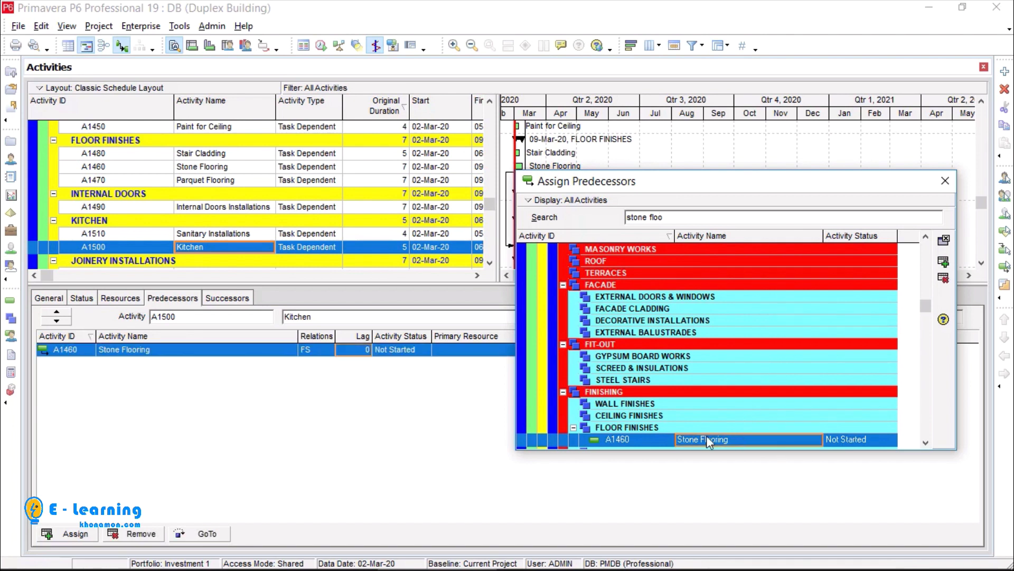
left_click(342, 350)
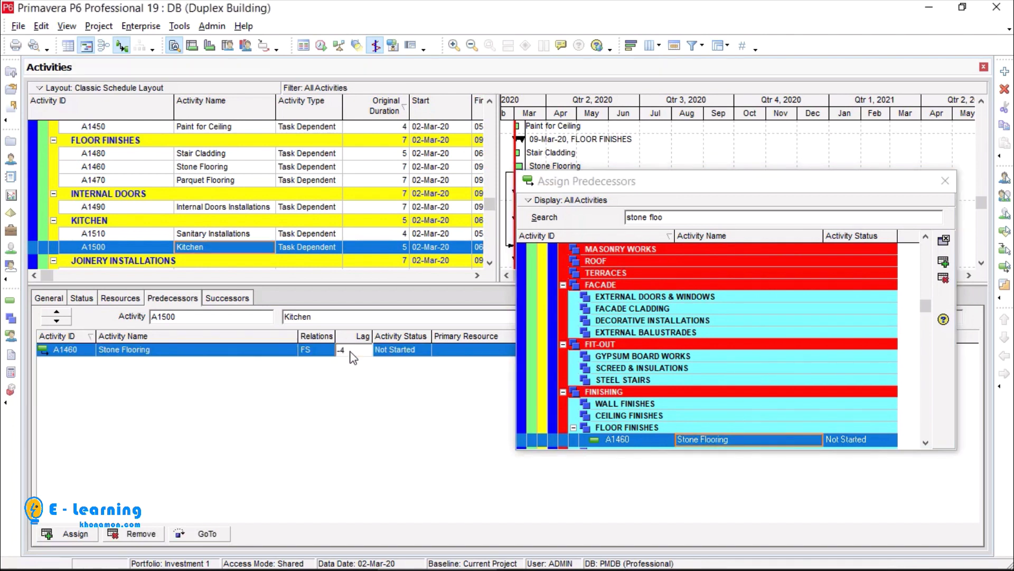
type("-4")
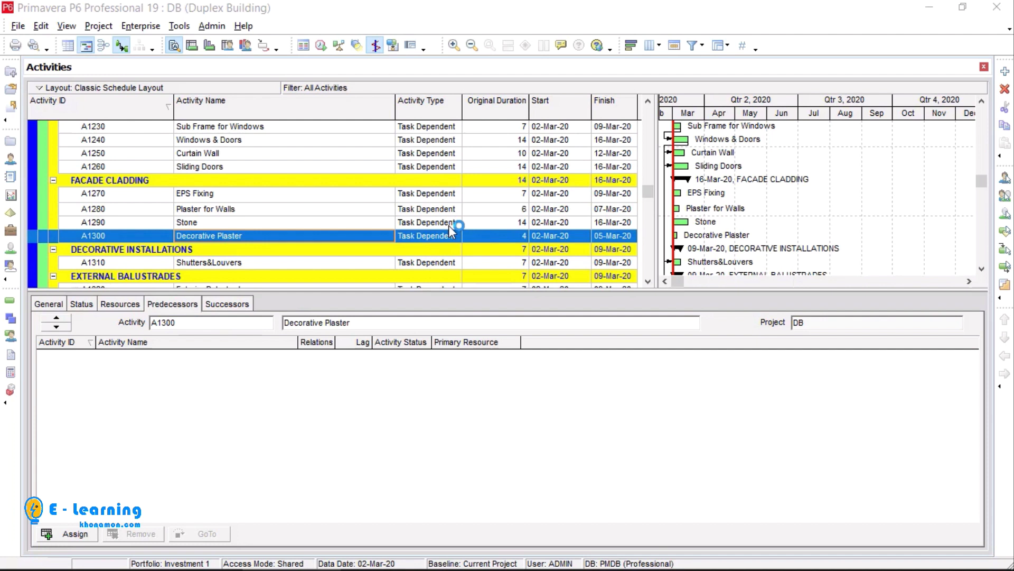
Step: Link activities A1270 EPS Fixing through A1300 Decorative Plaster in sequence
left_click(368, 195)
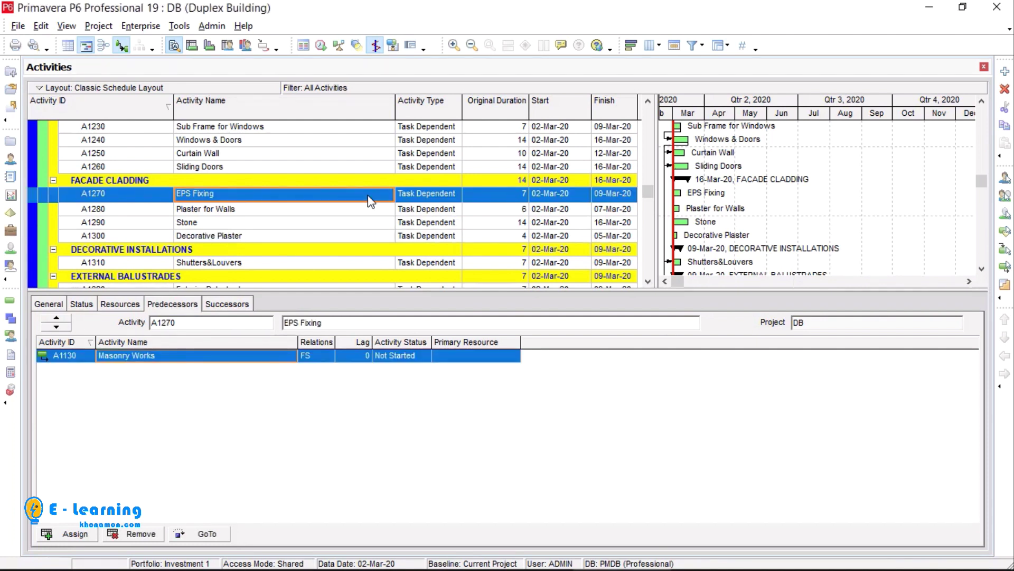
left_click(358, 238, "shift")
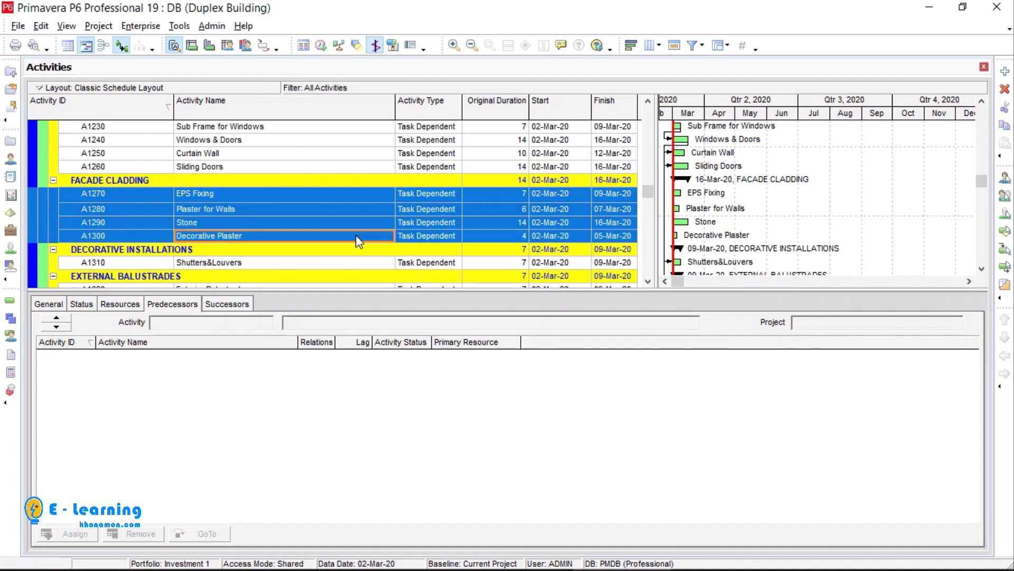
right_click(359, 242)
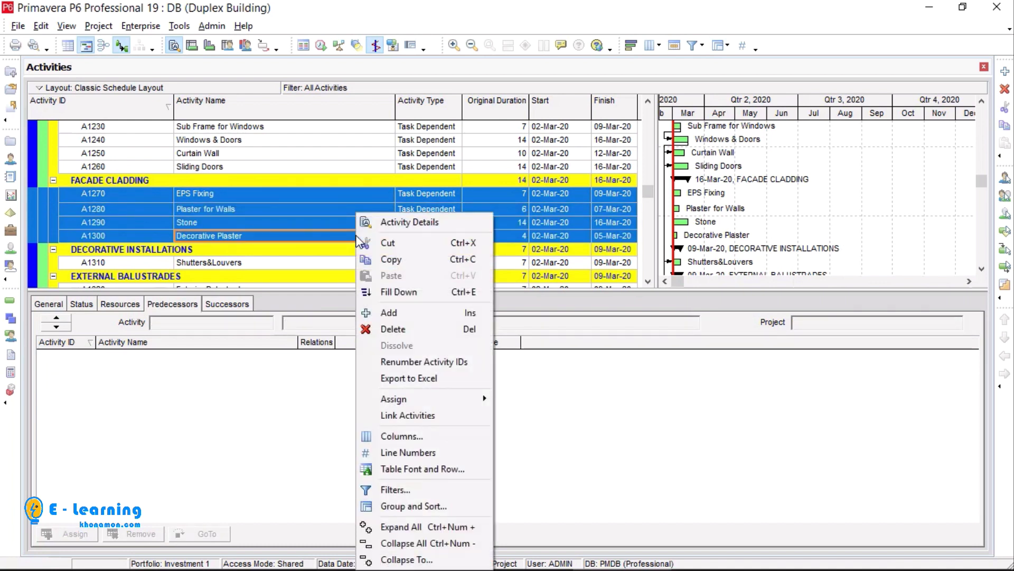
left_click(425, 417)
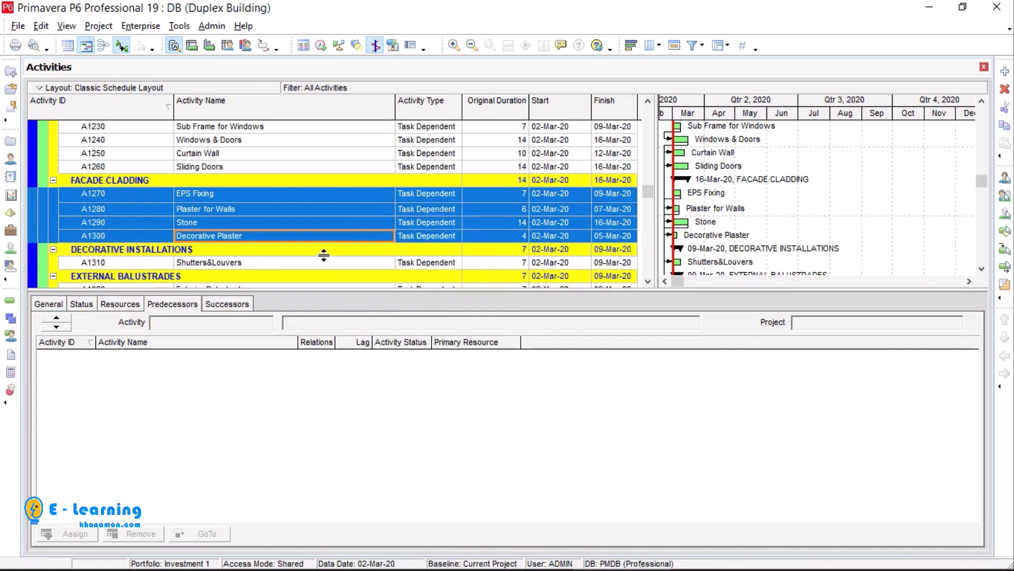
Step: Verify the new predecessors of Plaster for Walls, Stone and Decorative Plaster
left_click(298, 209)
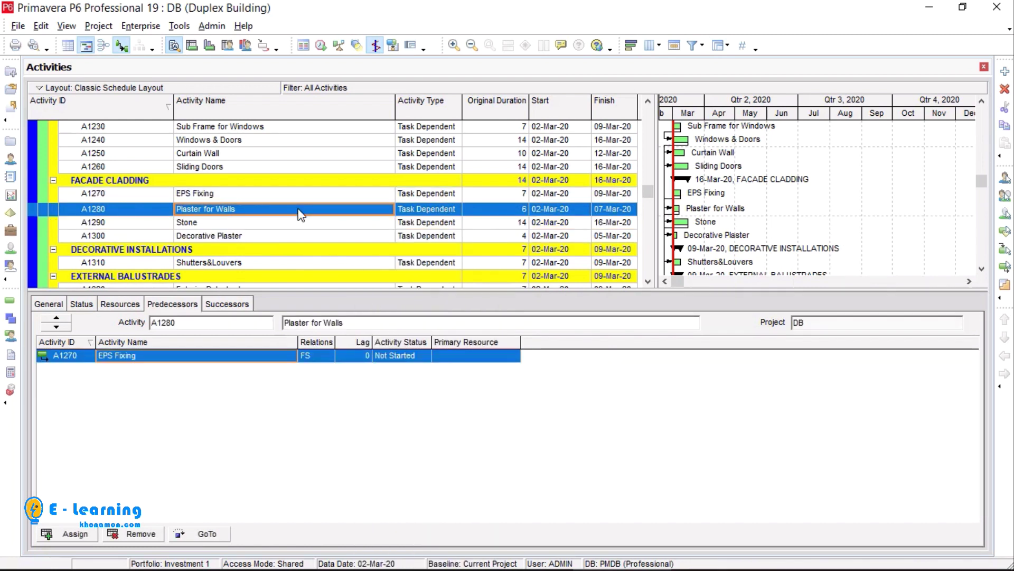
left_click(296, 221)
left_click(296, 235)
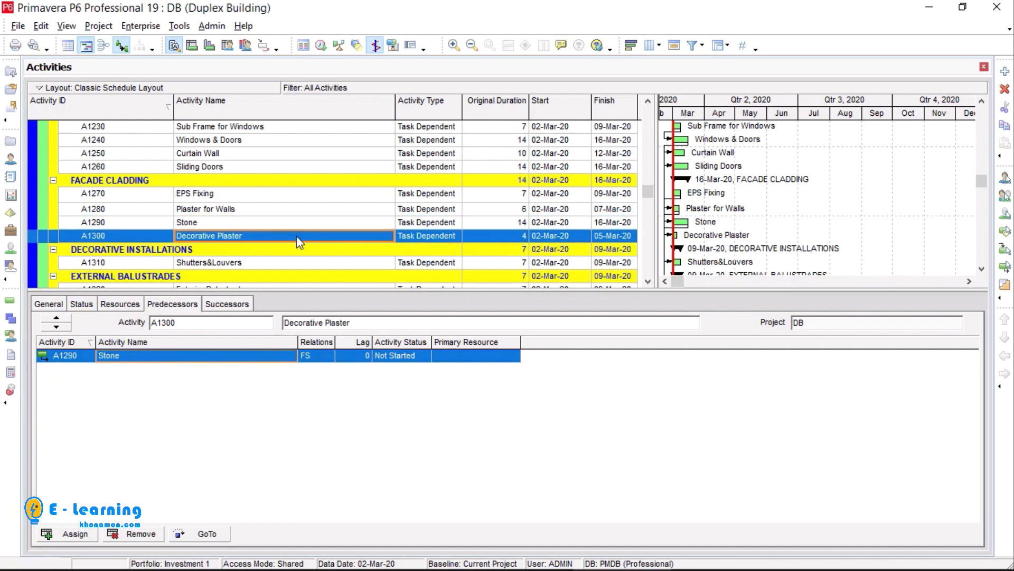